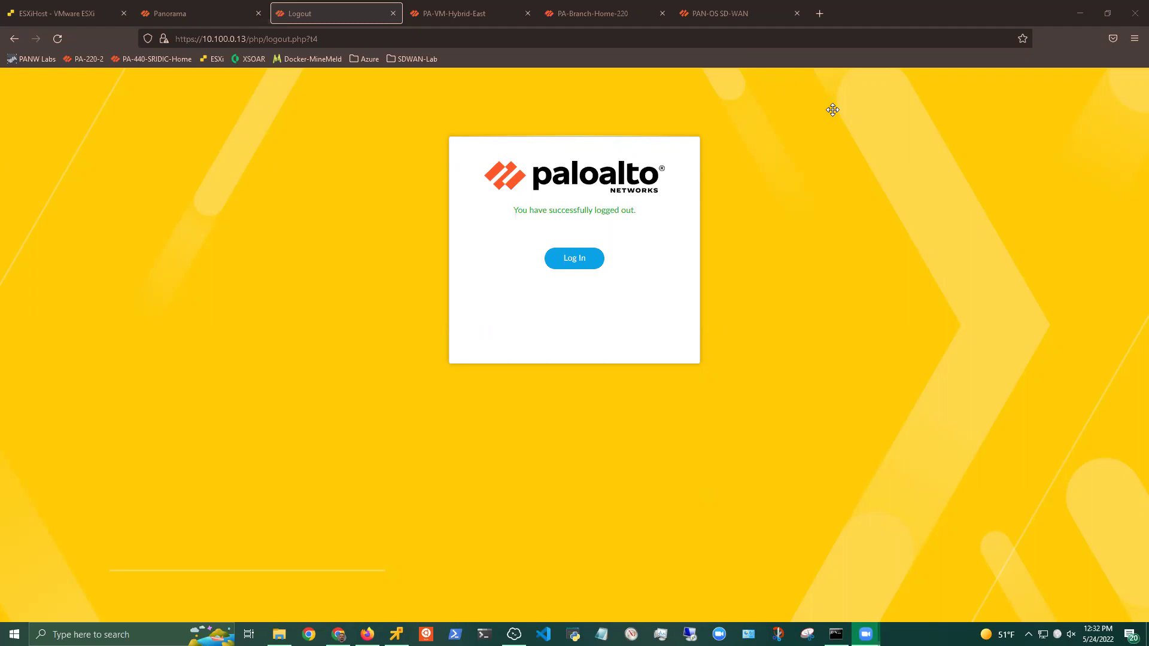
- Sign back in to firewall 10.100.0.13 using the browser's saved login
click(574, 259)
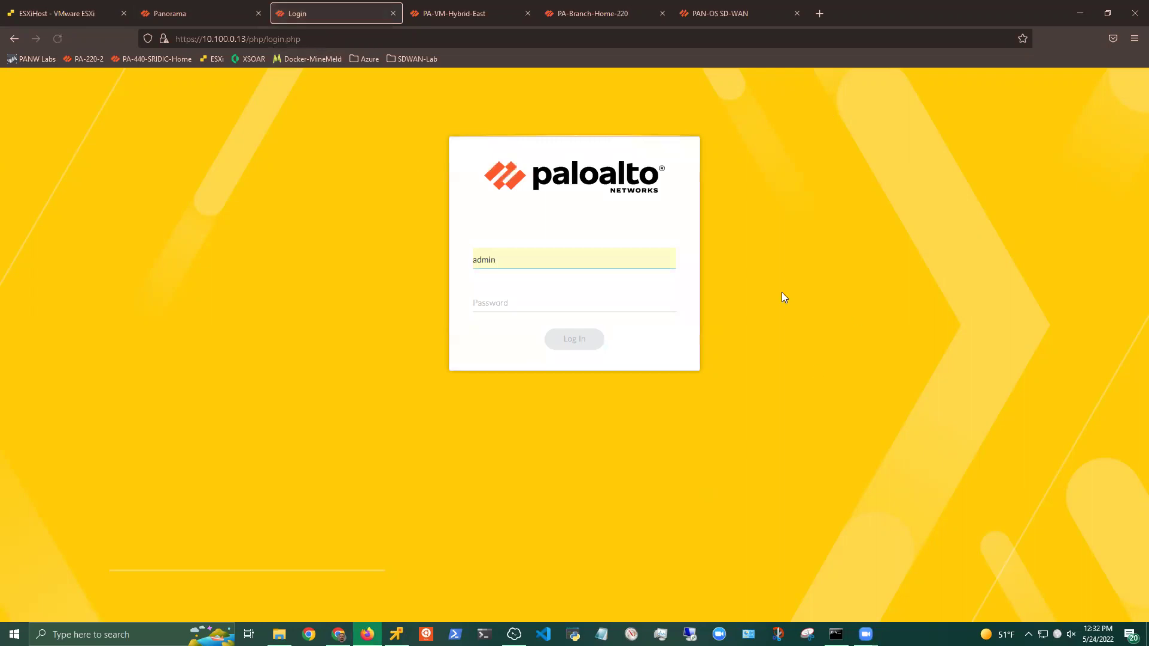
click(498, 302)
click(576, 334)
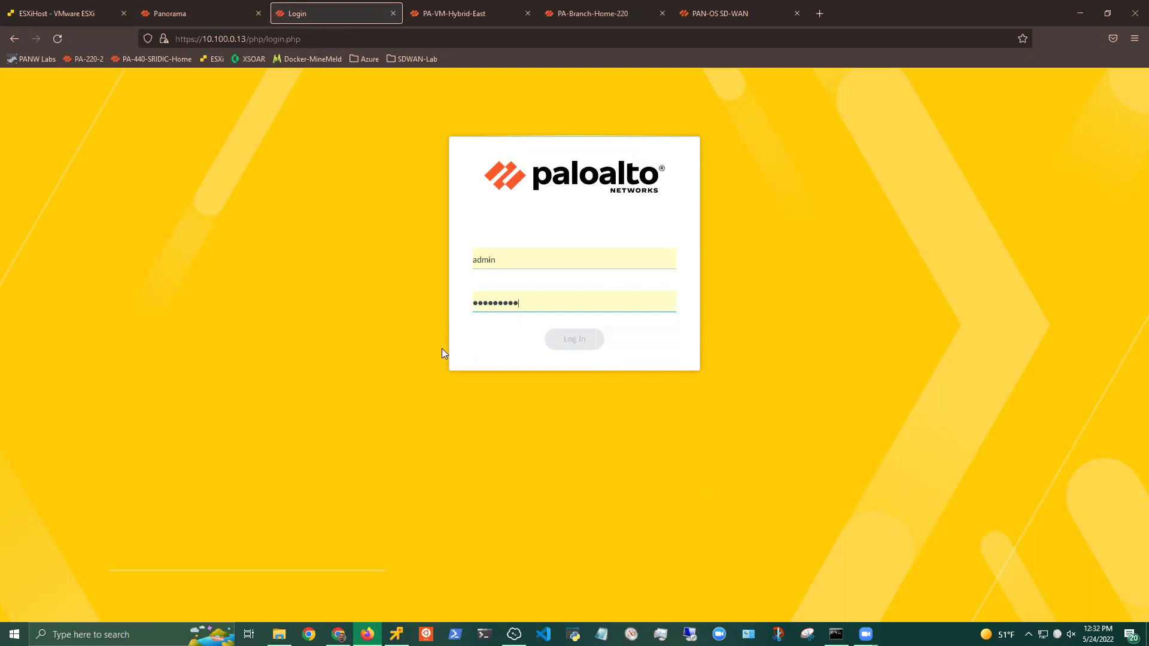
click(576, 339)
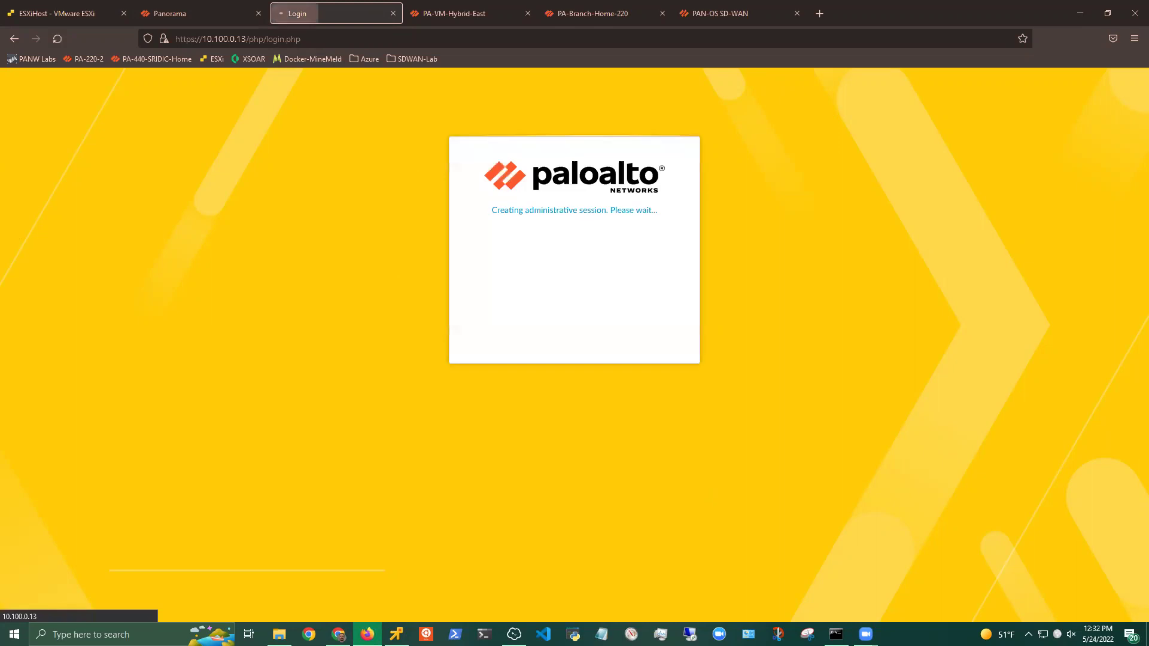
- In Panorama, review the SD-WAN tags, then open PA-VM-Hybrid-East's SD-WAN Interface Profiles SDWAN-ISP1 to SDWAN-ISP4
click(174, 20)
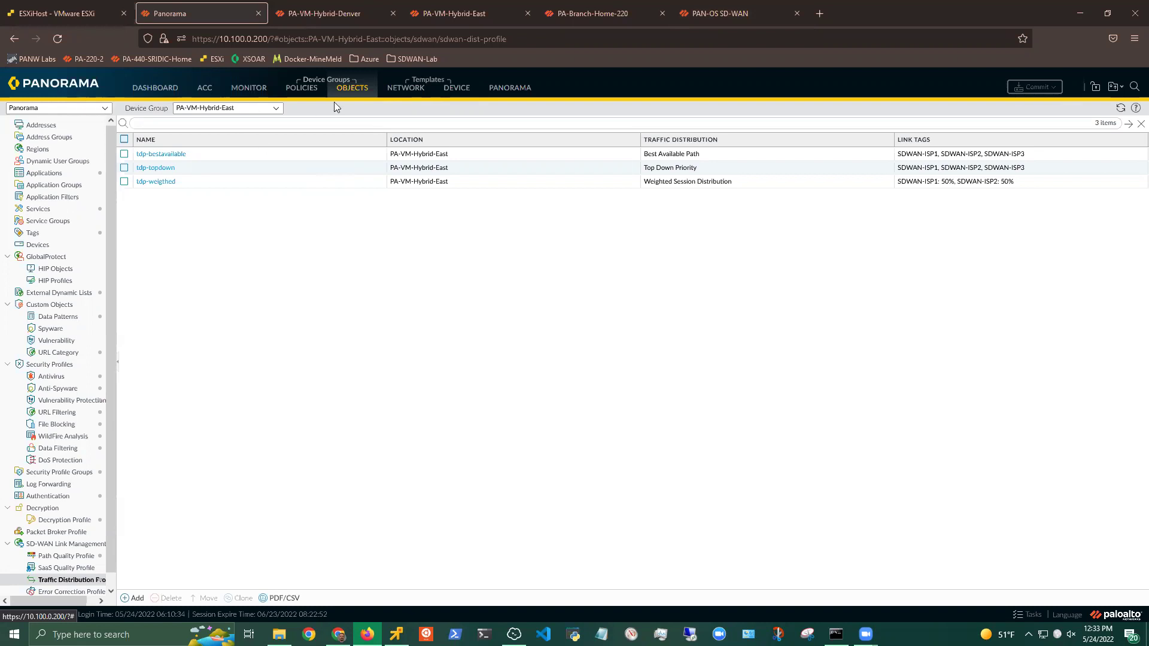
click(55, 237)
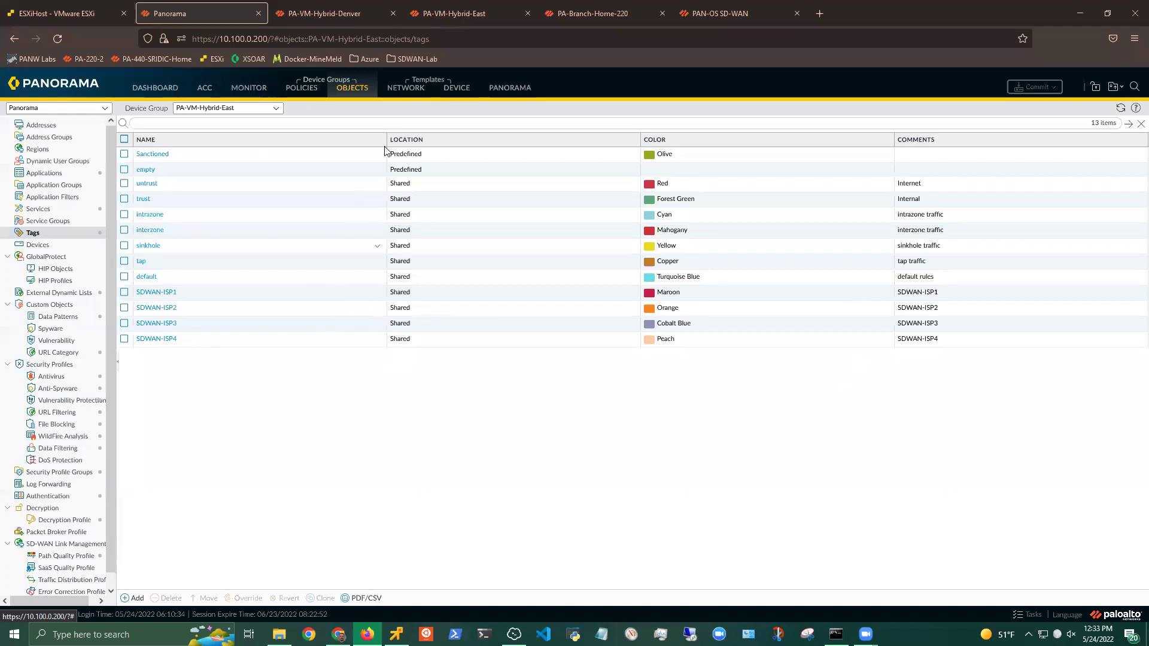
click(409, 95)
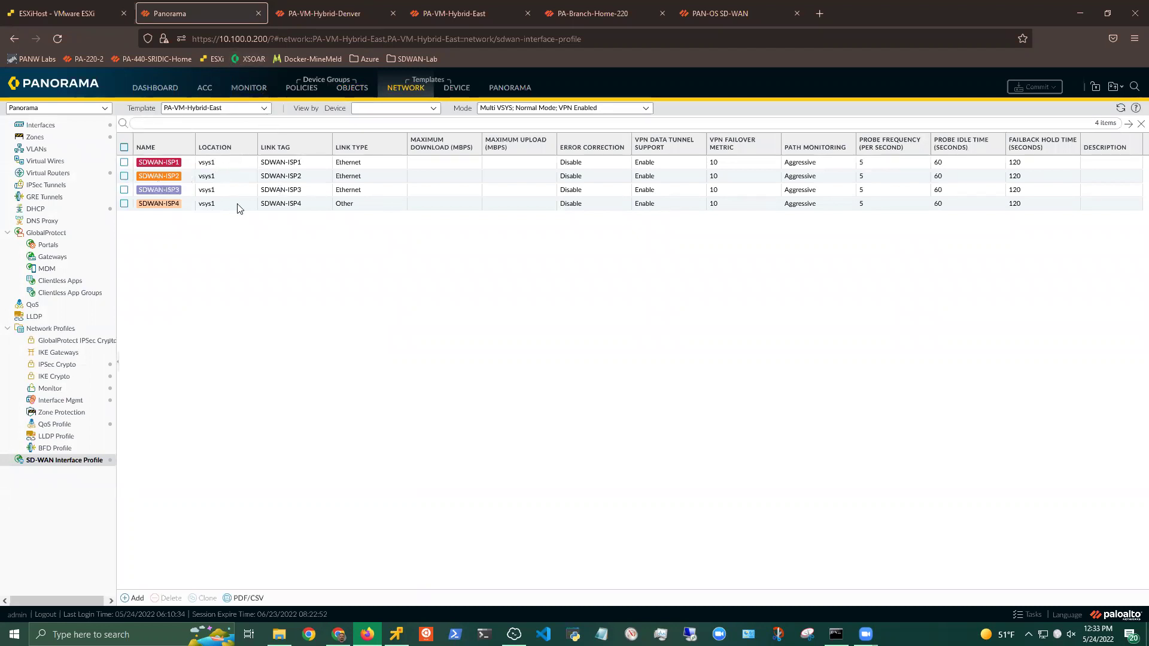
- Compare interface profiles for Denver, Branch-Home-220 and NYC templates, ending on NYC's Ethernet interfaces
click(287, 207)
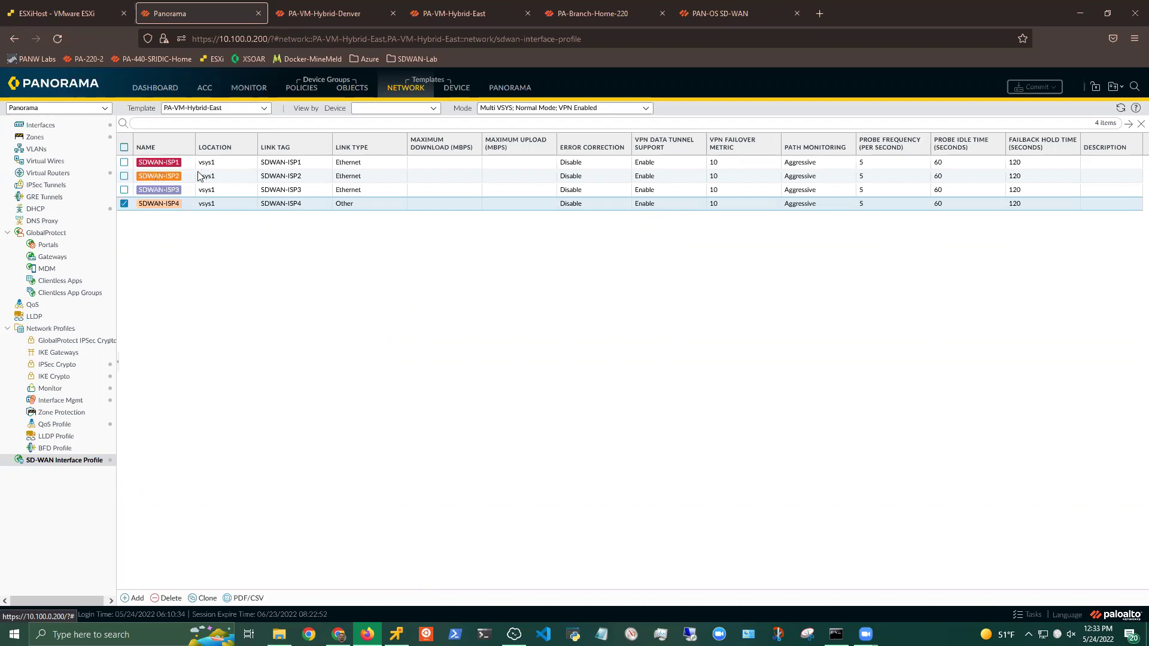
click(264, 110)
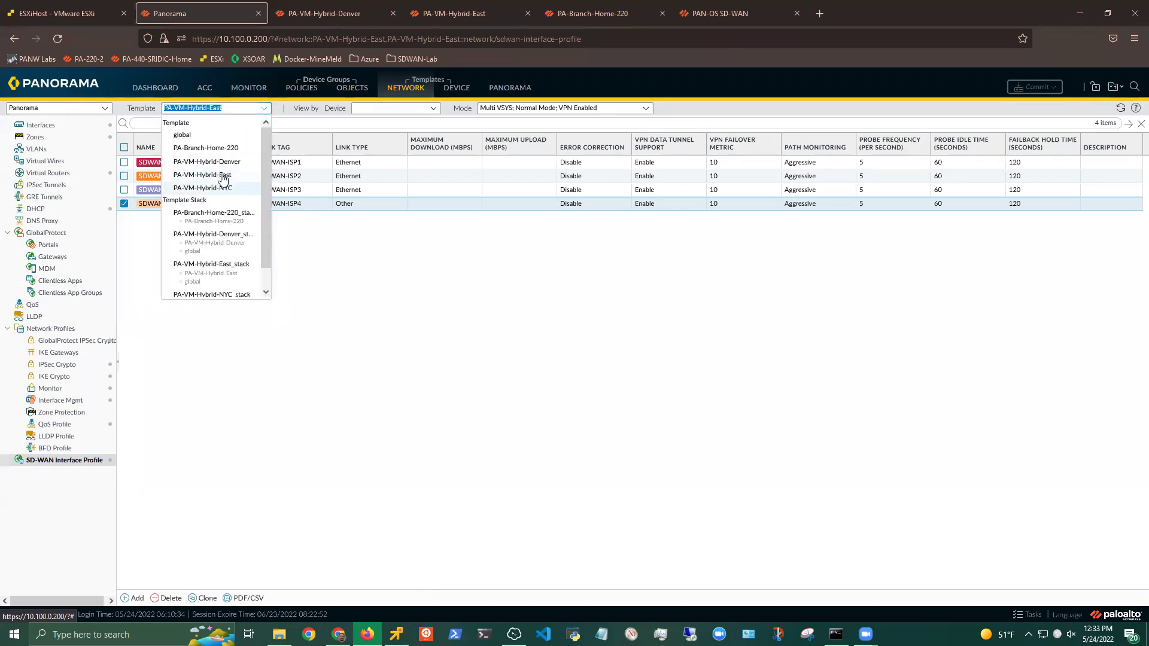
click(221, 163)
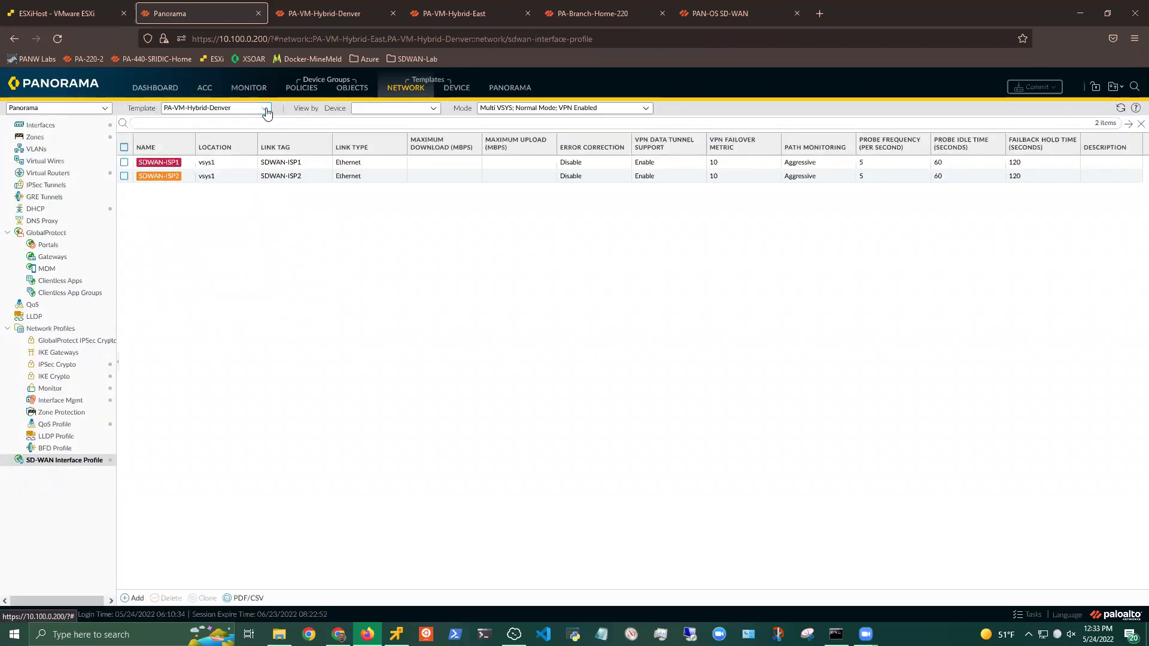
click(264, 109)
click(206, 148)
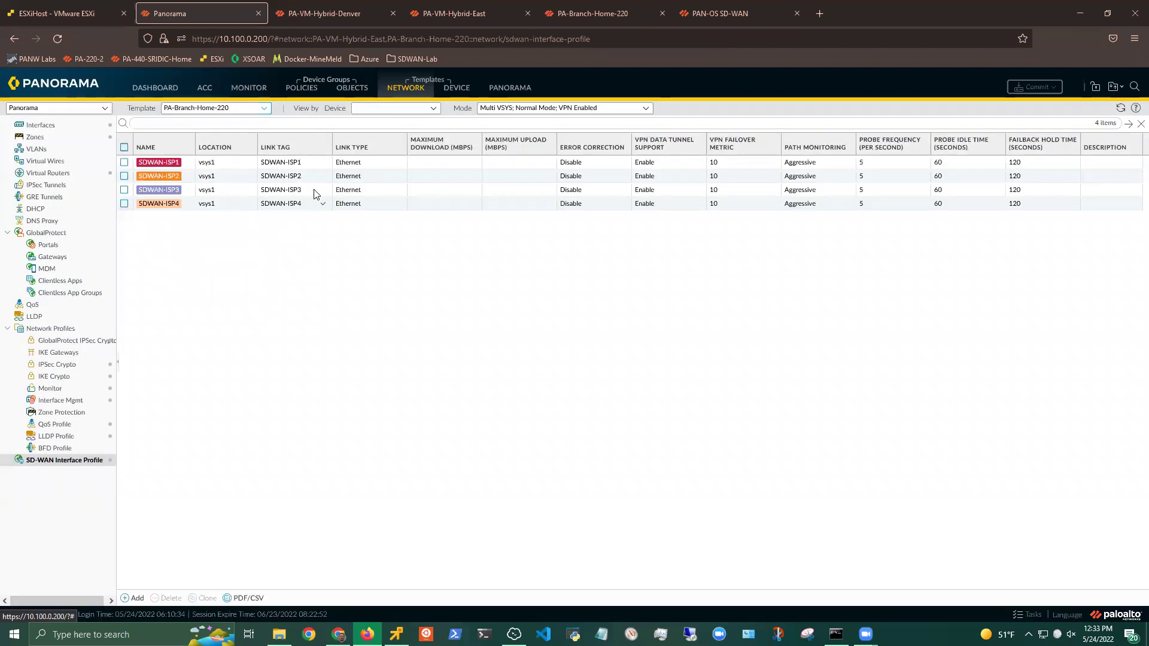
click(264, 109)
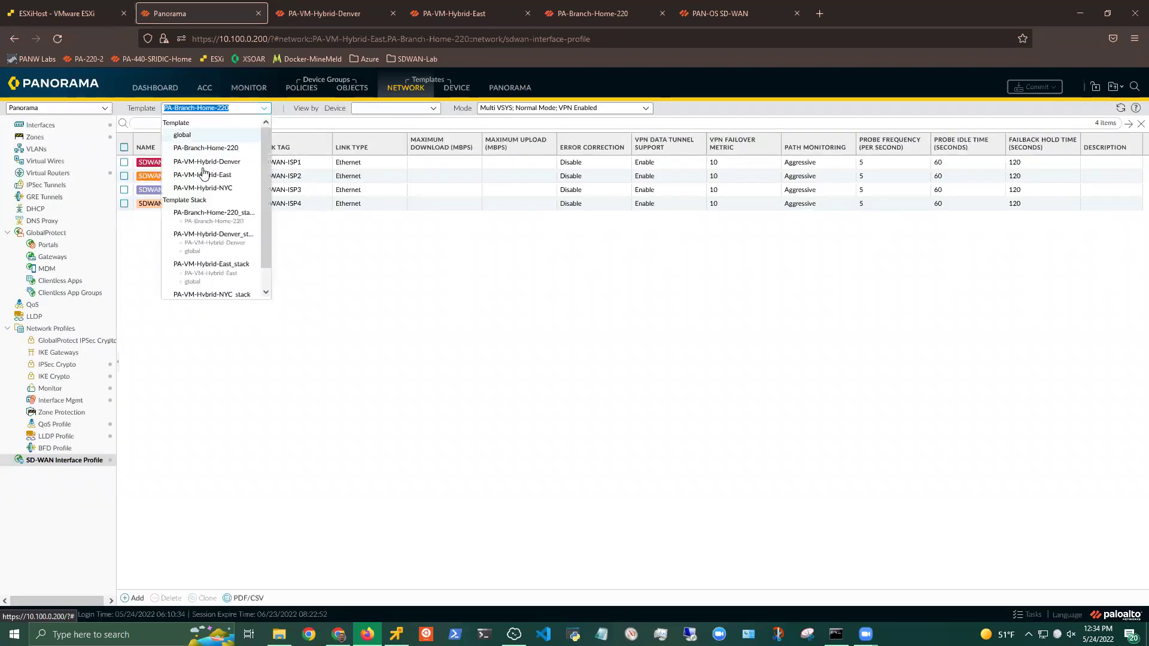
click(239, 190)
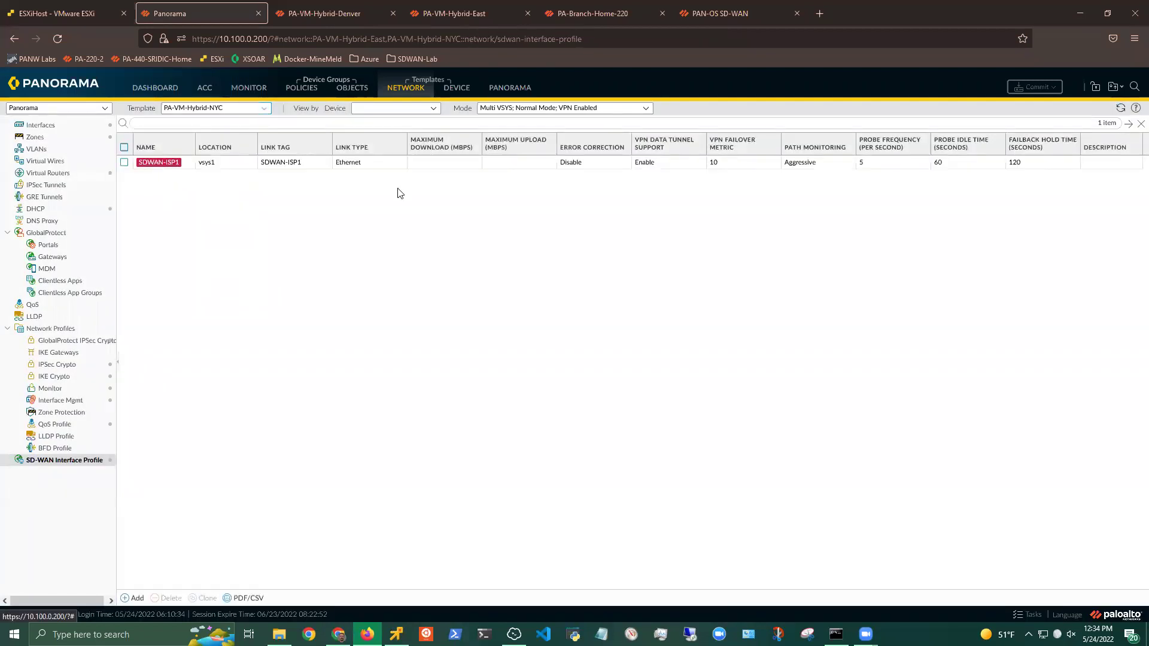
click(36, 128)
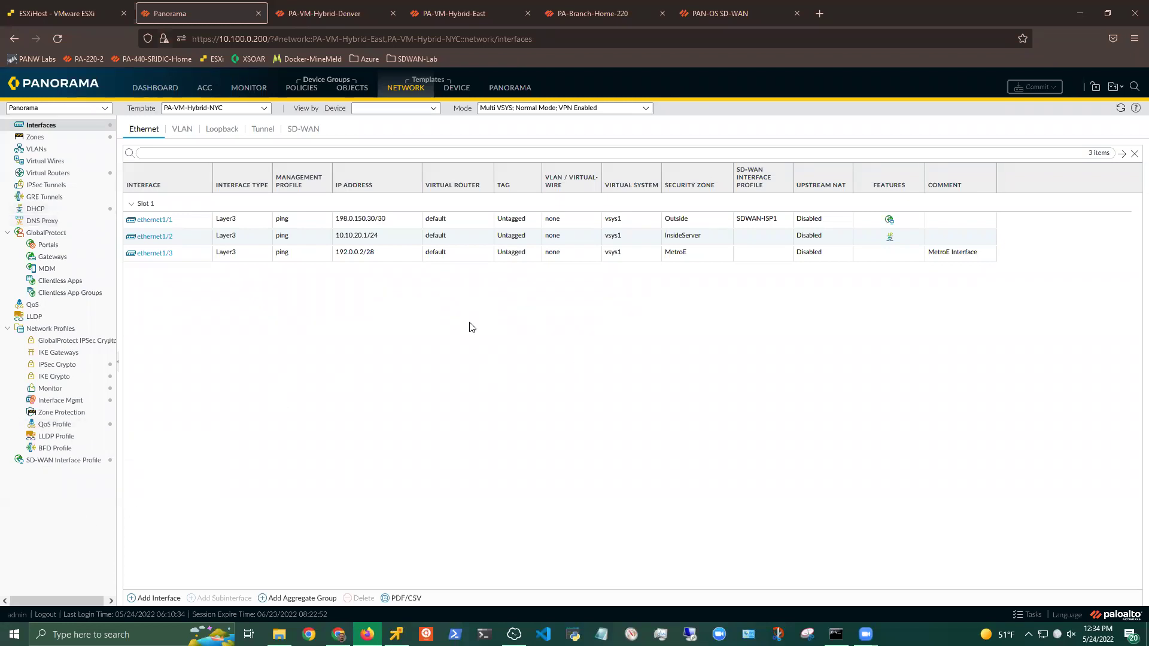
- Switch the template to PA-VM-Hybrid-Denver, showing ethernet1/1 on SDWAN-ISP1 and ethernet1/2 on SDWAN-ISP2
mouse_move(891, 225)
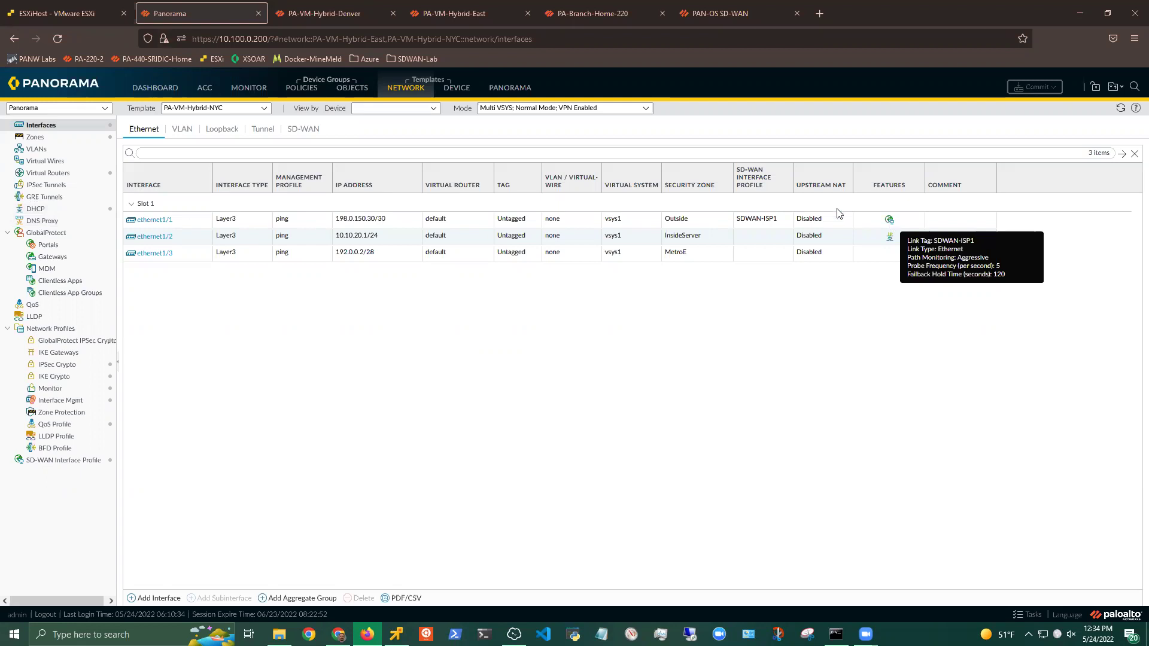
click(264, 109)
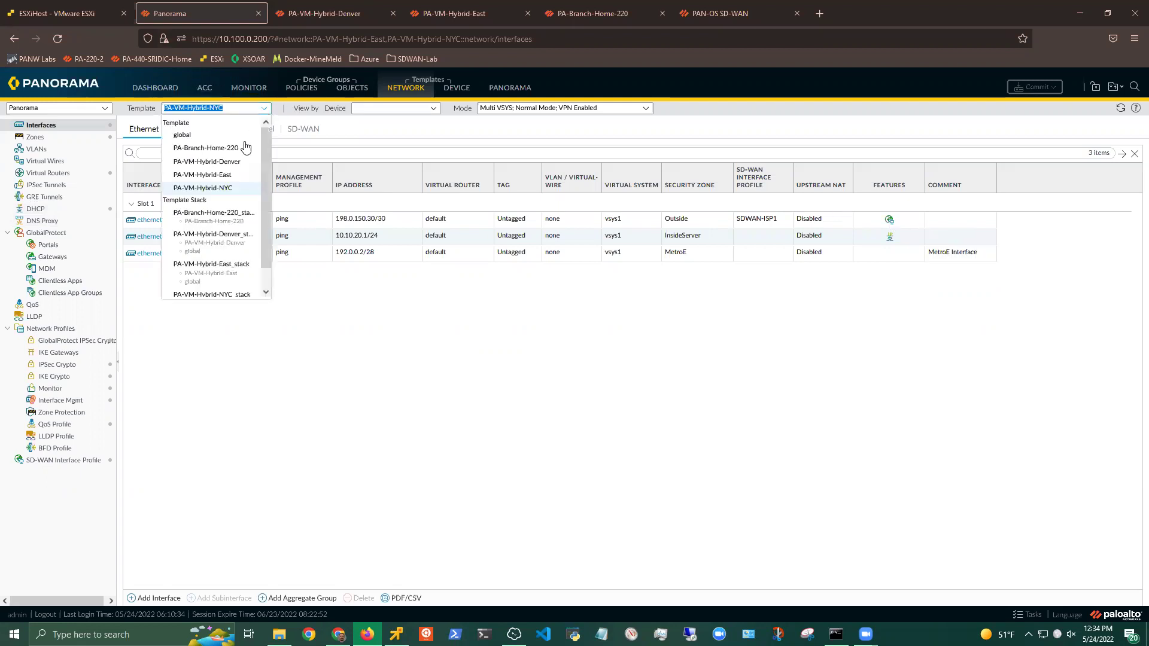
click(219, 162)
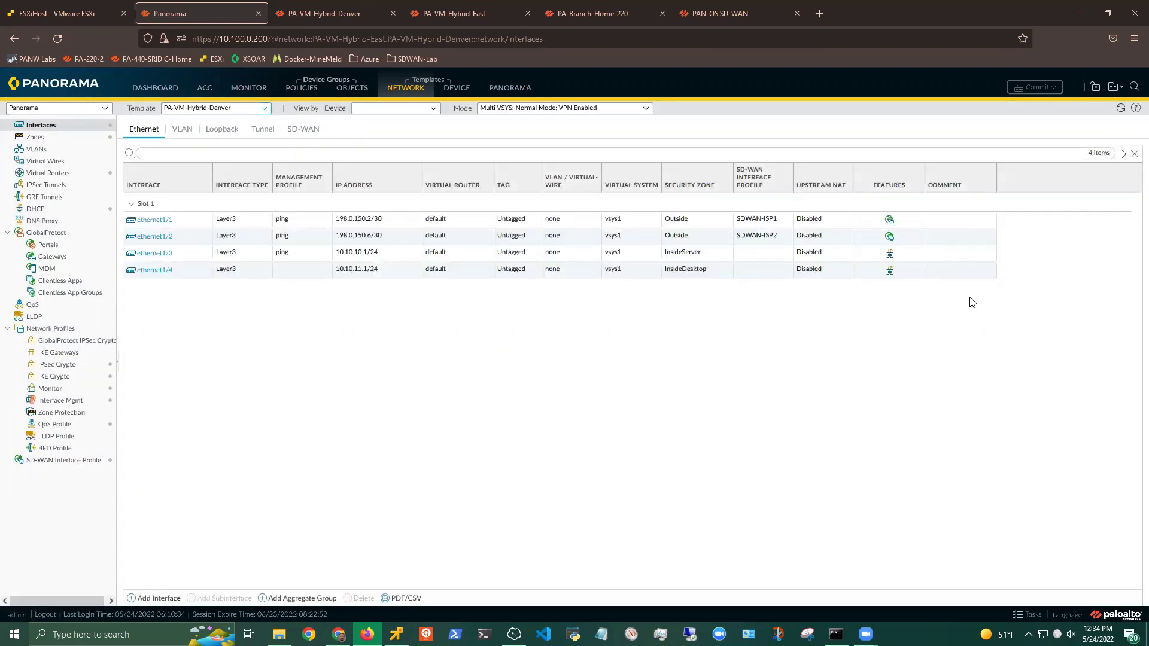
mouse_move(892, 232)
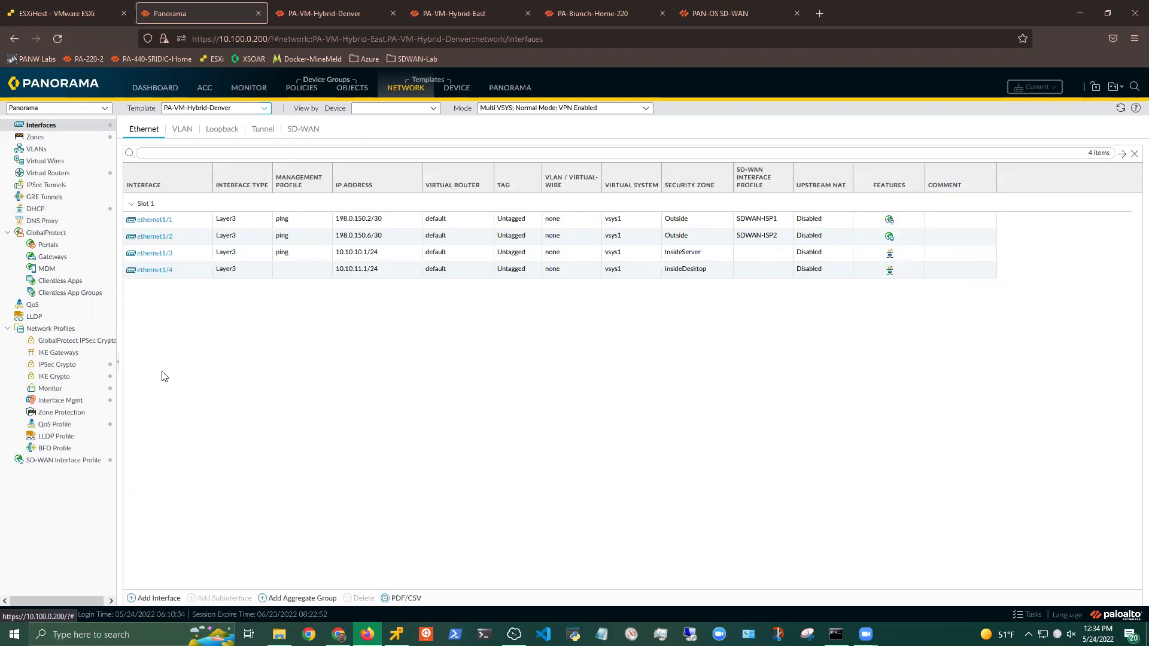
- Review the device group's Traffic Distribution Profiles, then the SD-WAN policy rules
click(353, 89)
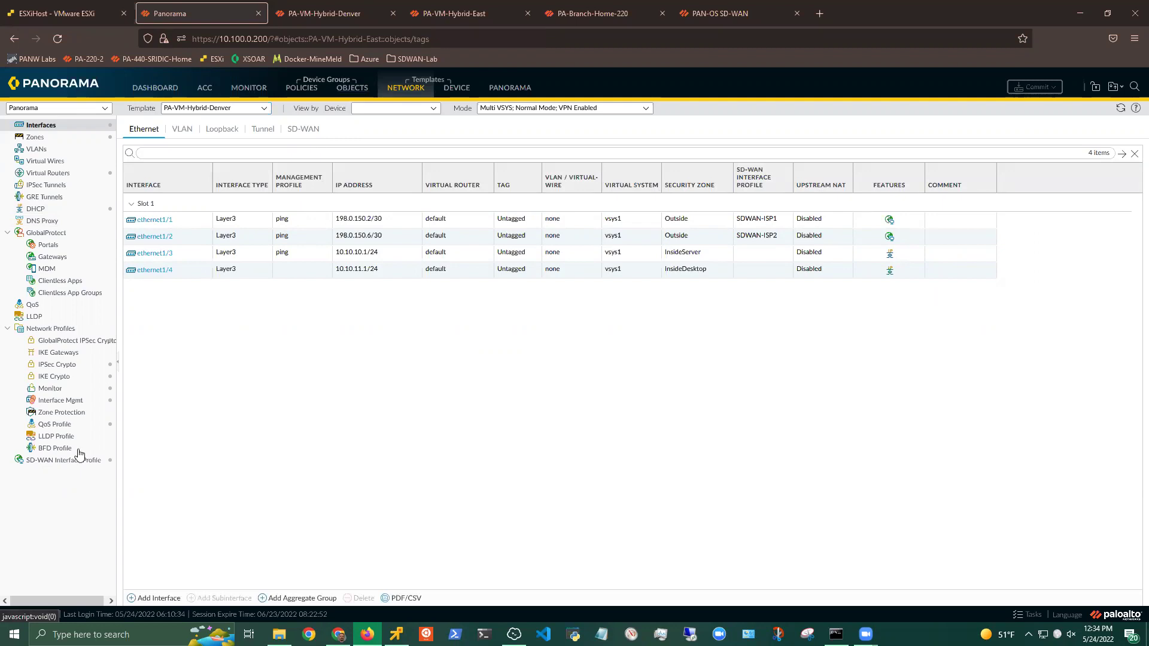
scroll(90, 437, down, 2)
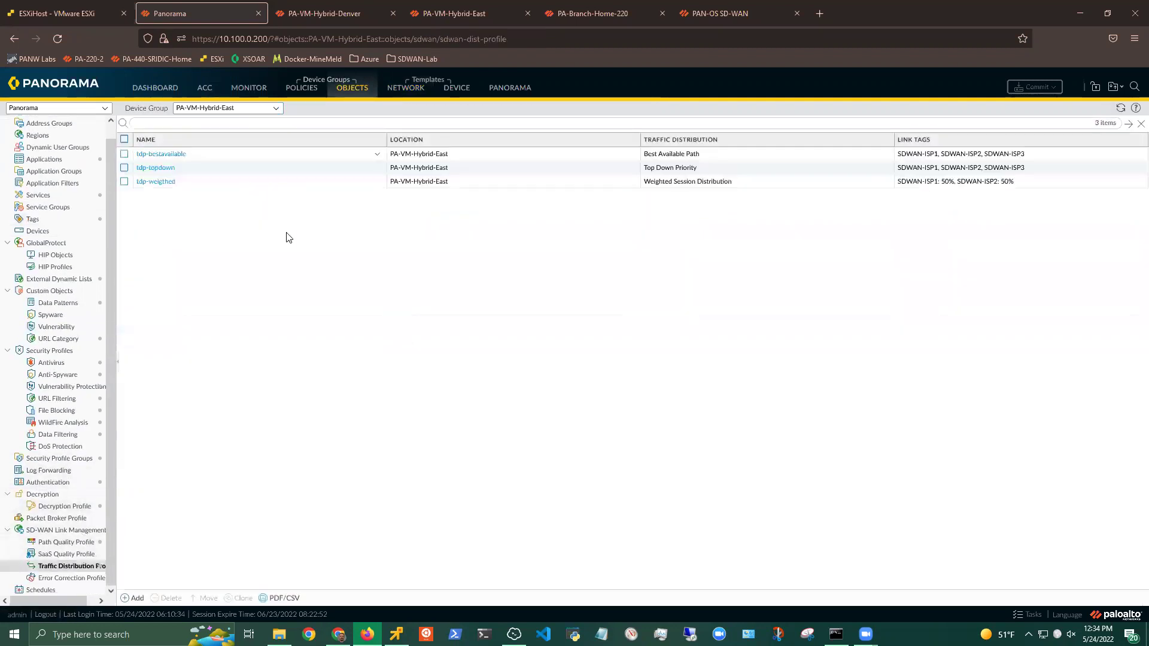
click(304, 88)
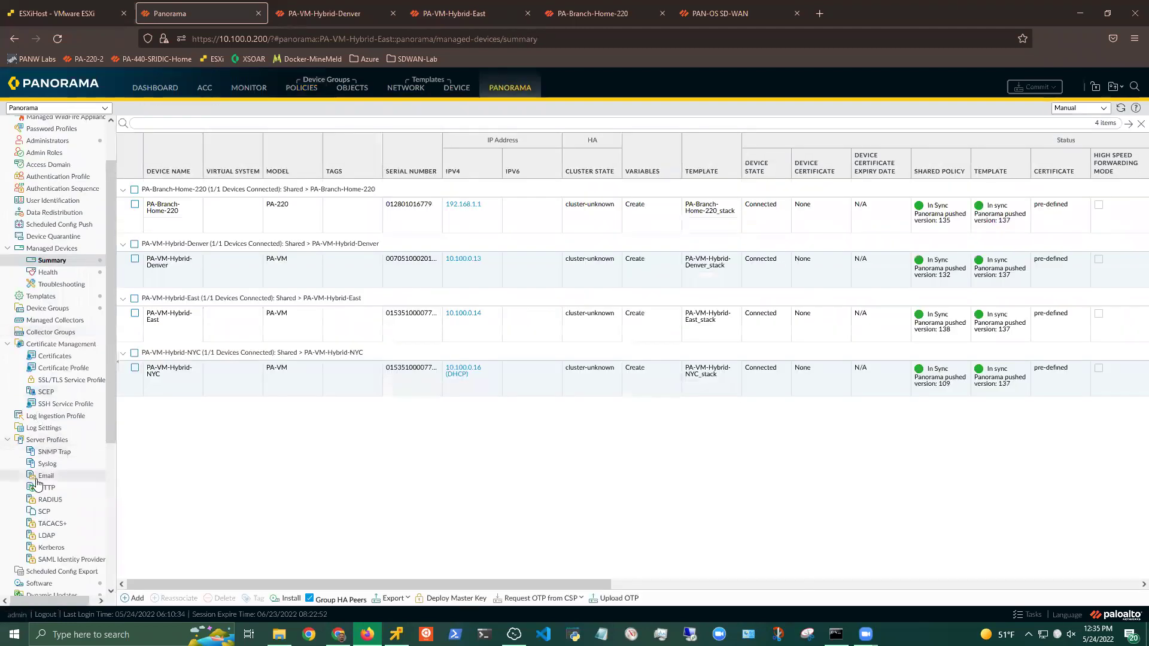
- Open Panorama Plugins and filter by 'sd' to see sd_wan-2.1.2 installed
scroll(36, 482, down, 2)
click(37, 528)
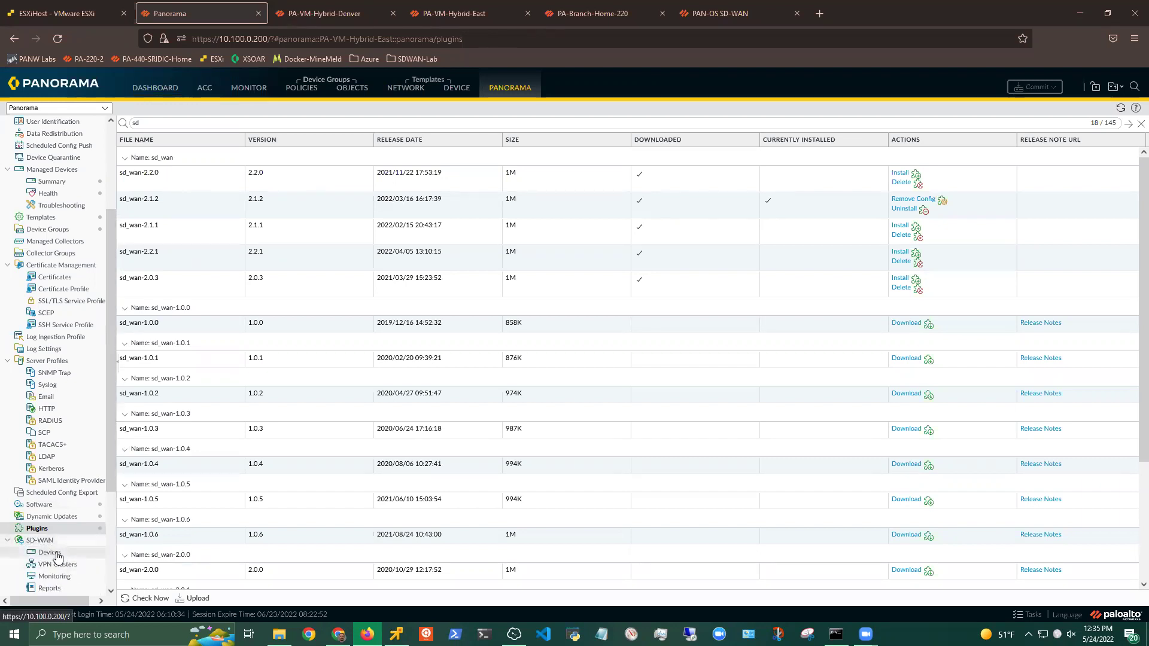
- Open SD-WAN Devices to list hub PA-VM-Hybrid-Denver and its three branches
click(58, 556)
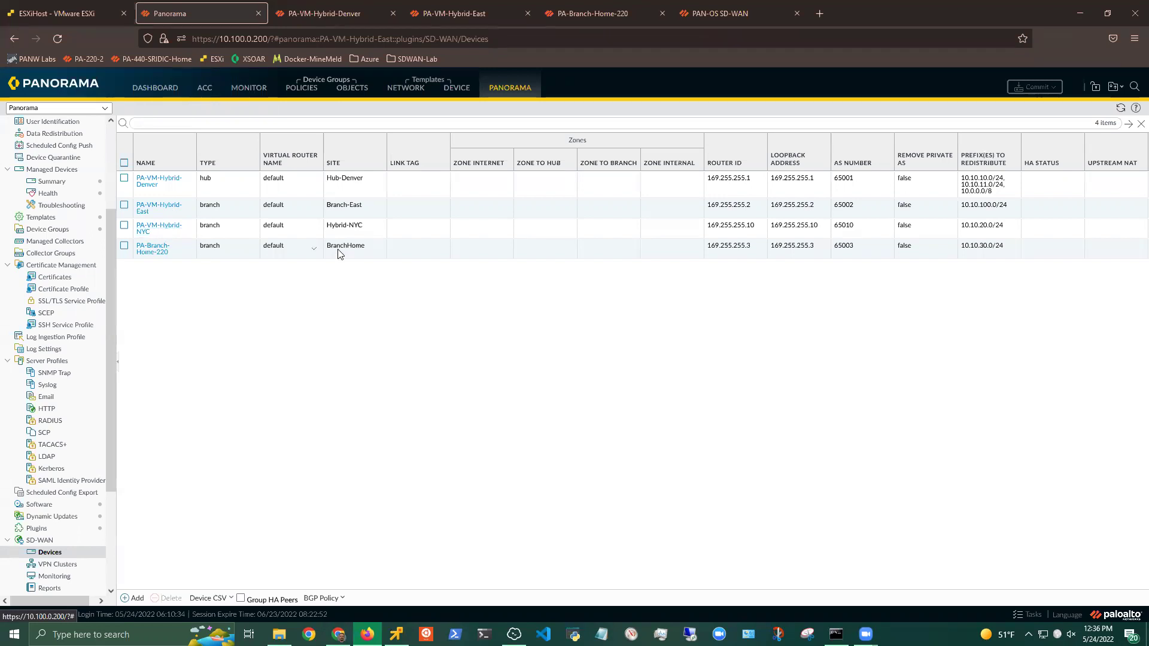
- Review VPN clusters SDWAN1 and SDWAN2, then switch to the PA-VM-Hybrid-Denver firewall session
click(60, 564)
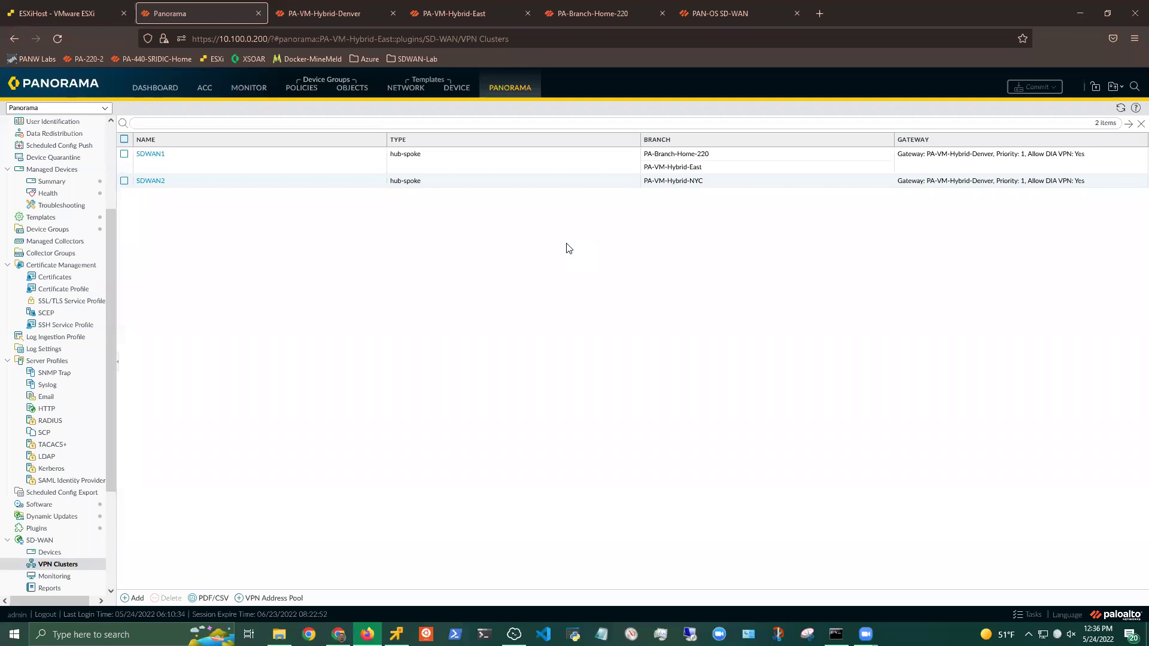
click(323, 16)
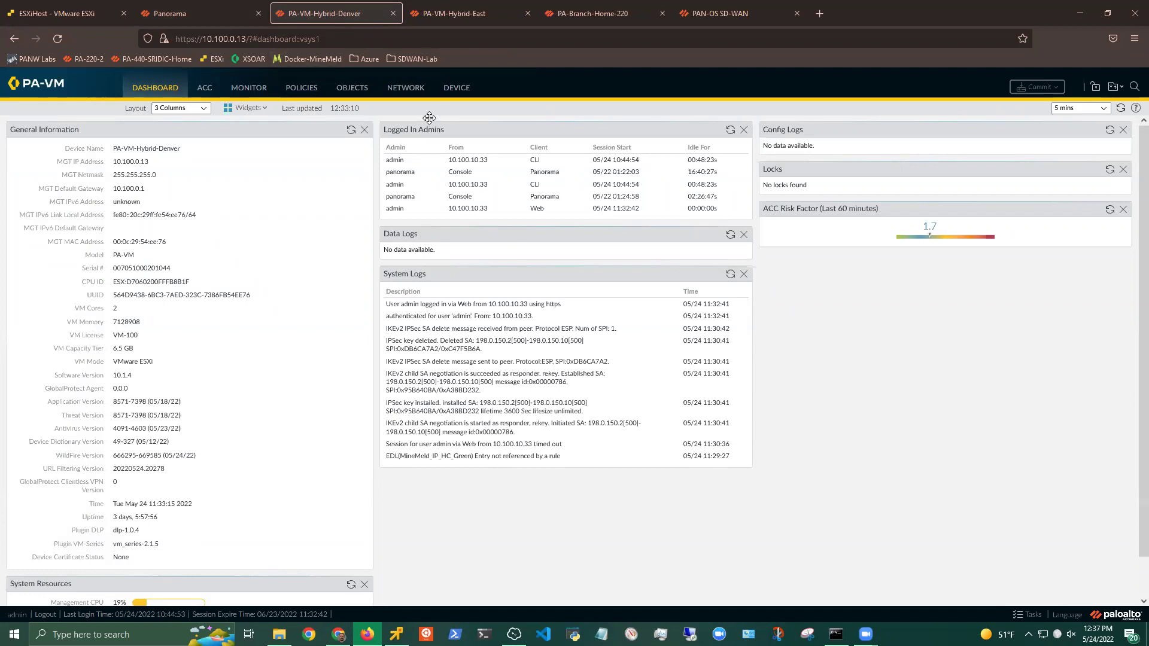
- Open Network > IPSec Tunnels on Denver to see 12 SD-WAN tunnels, all up
click(411, 88)
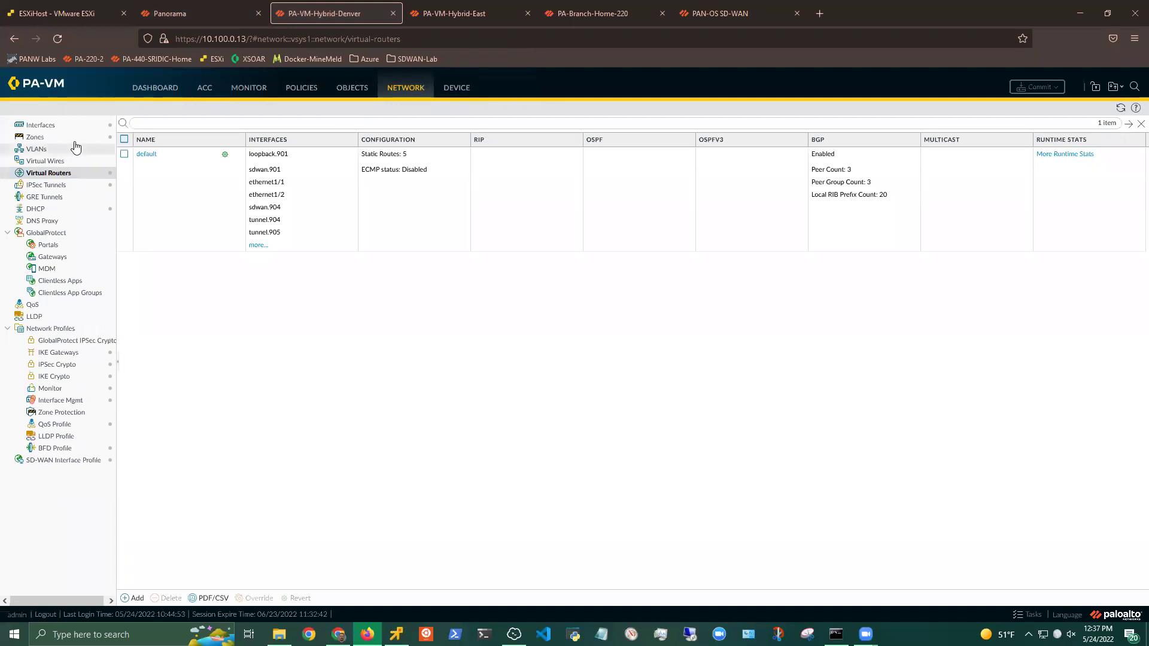
click(60, 186)
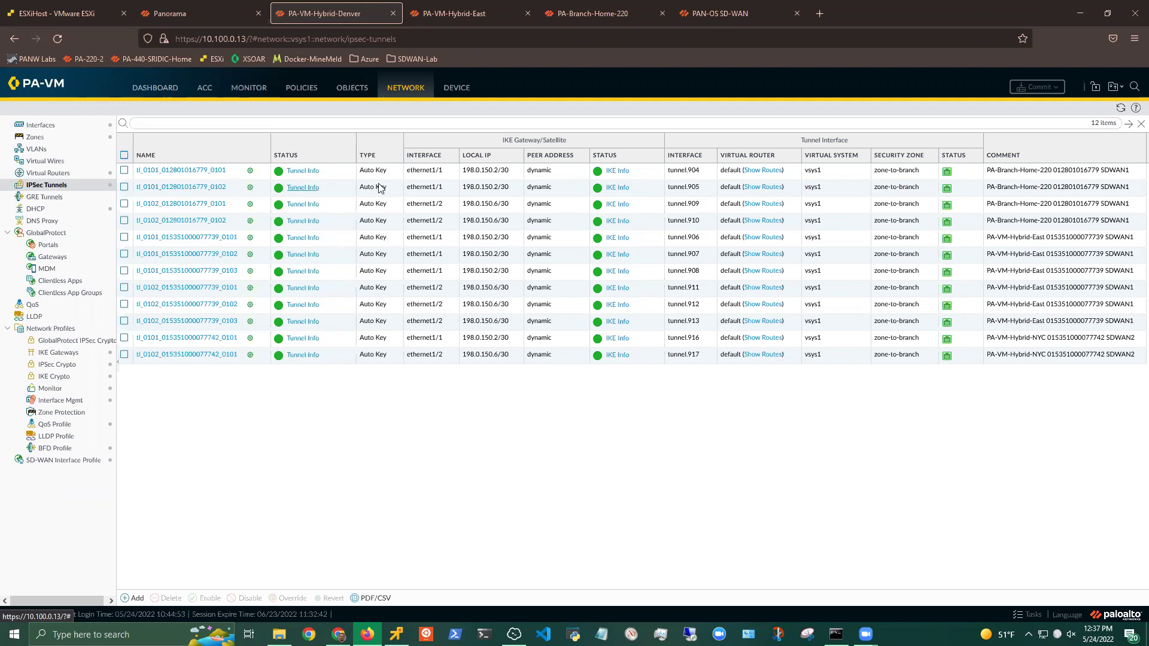
- Check the IKE Gateways and IPSec Tunnels, then view Denver's Ethernet interfaces on SDWAN-ISP1 and SDWAN-ISP2
click(70, 354)
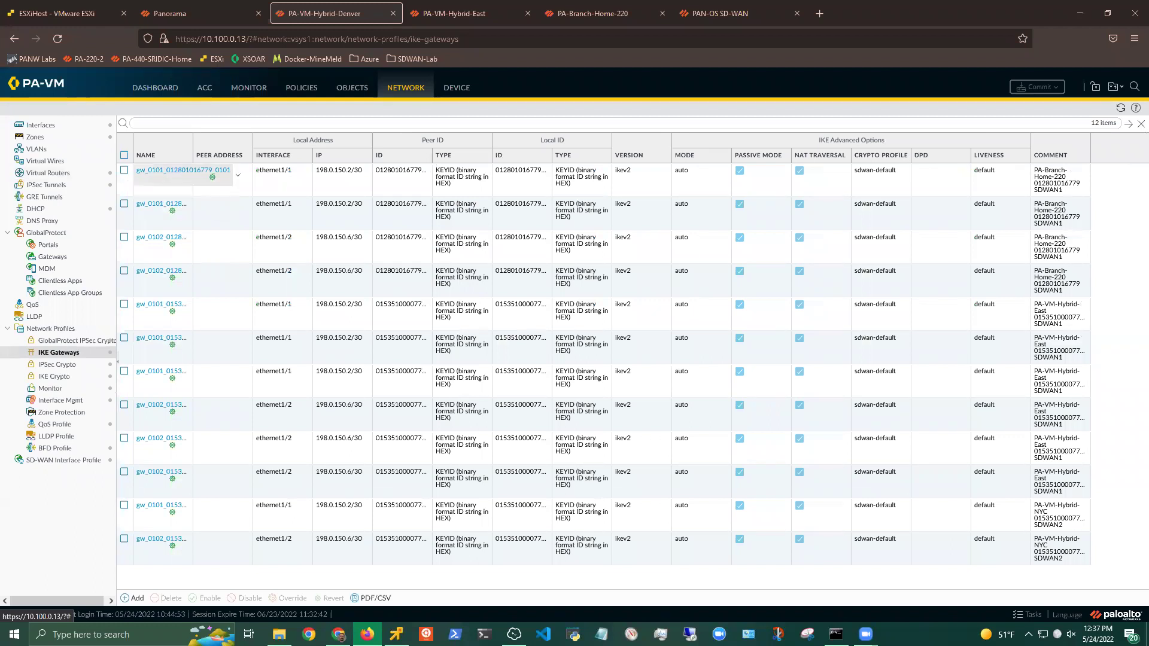
click(79, 187)
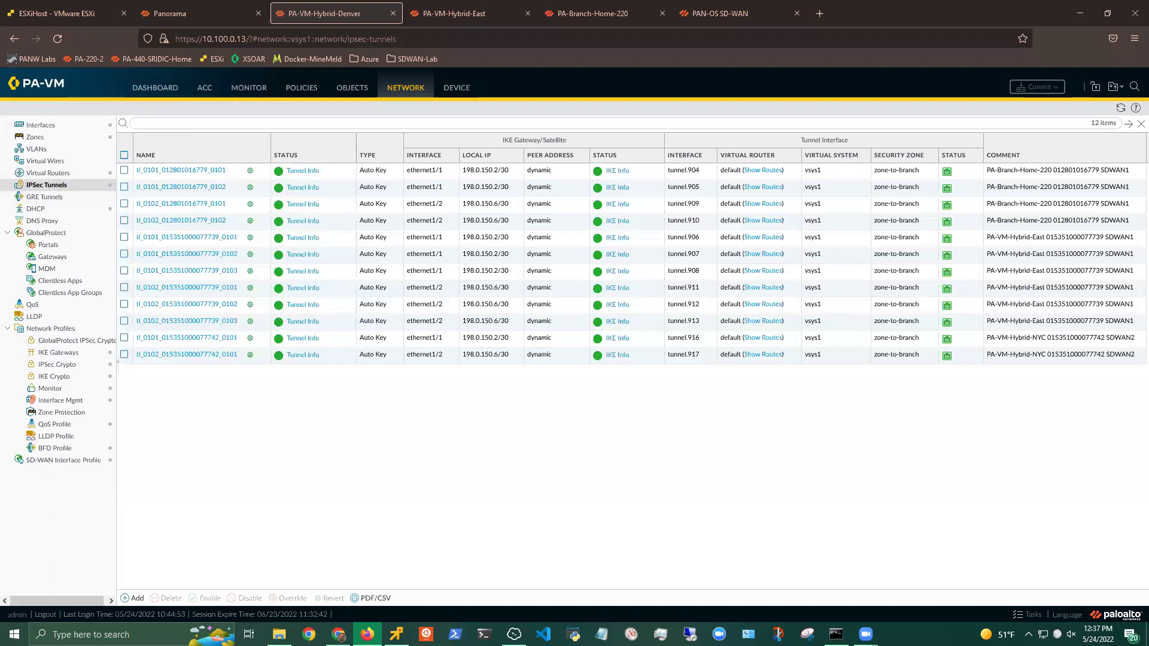
click(39, 125)
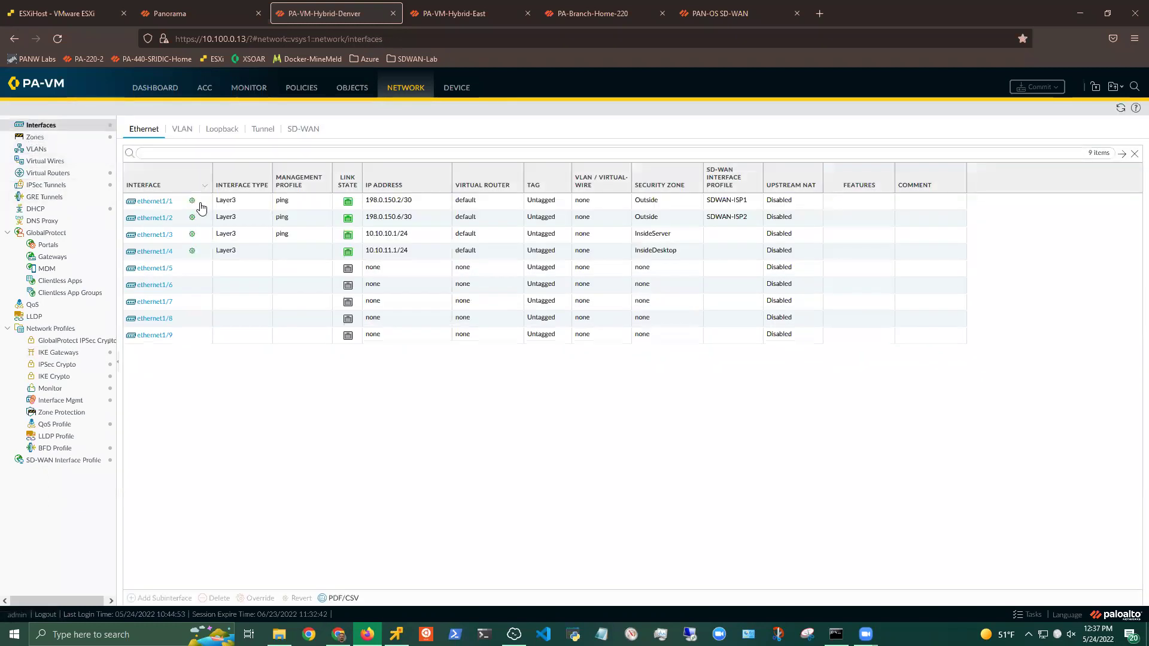
- Review Denver's loopback and SD-WAN interfaces, then view the default virtual router with BGP enabled
click(223, 133)
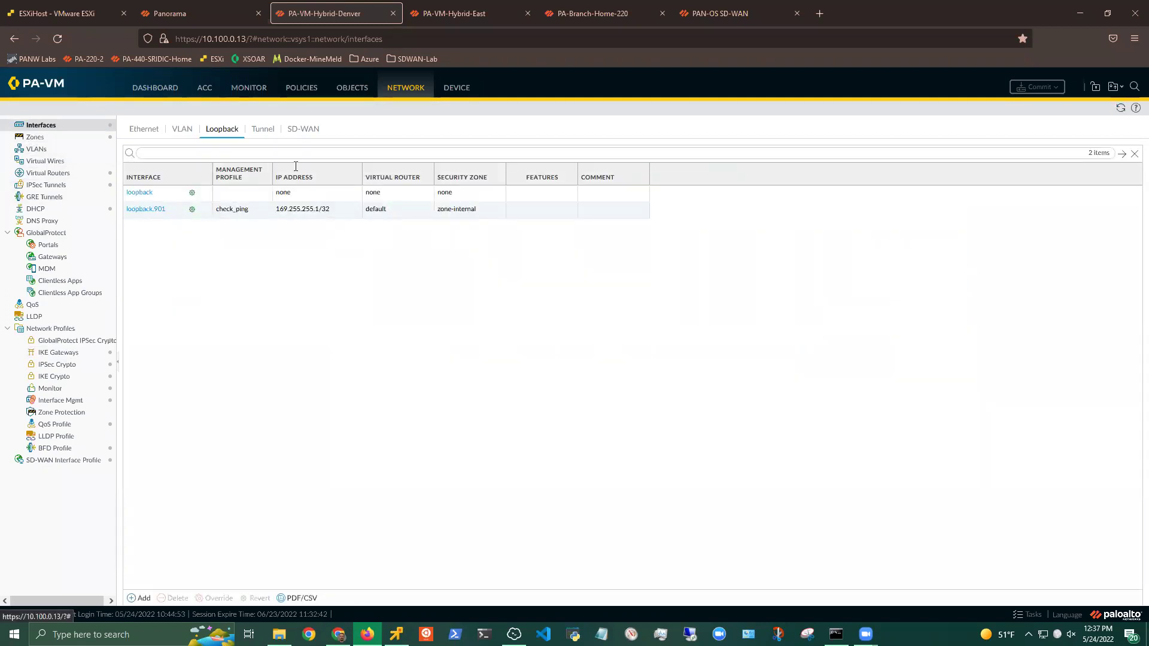
click(304, 131)
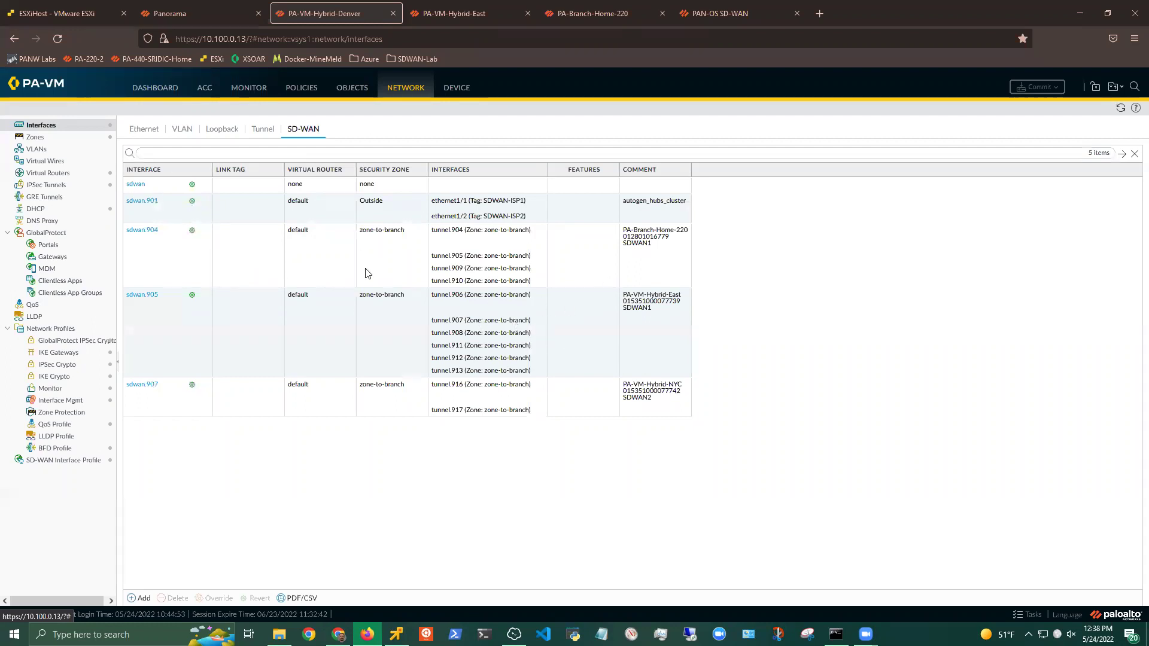
click(67, 174)
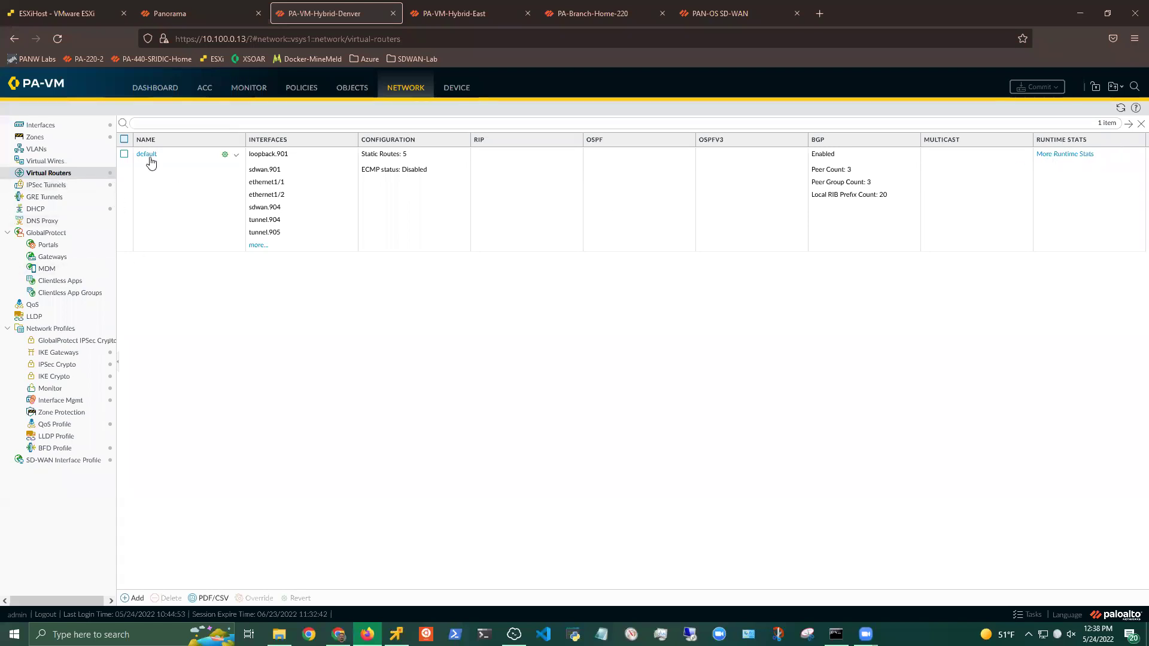
- Open the default virtual router's read-only configuration on its BGP General settings
click(147, 157)
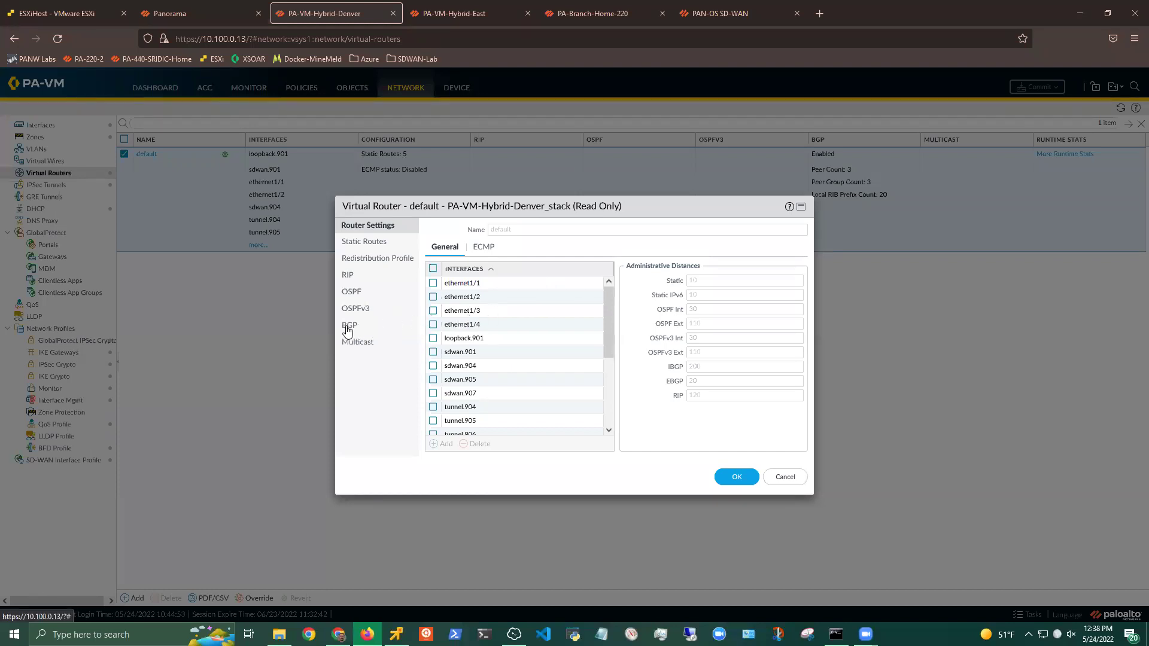
click(349, 326)
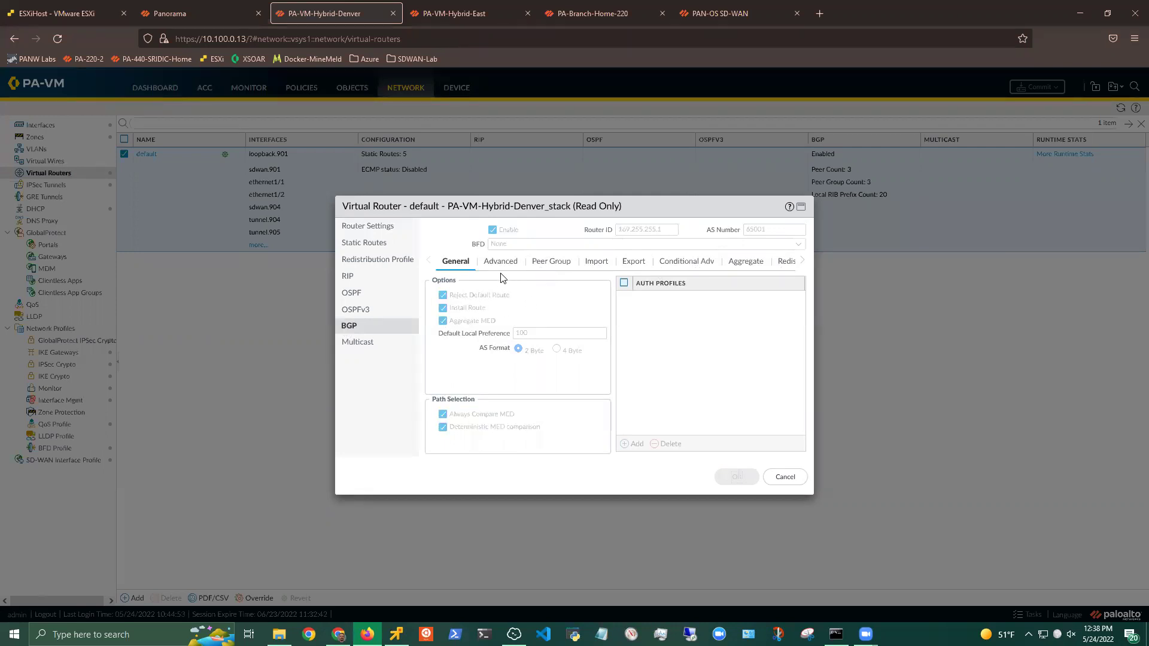
- View the PA-Branch-Home-220 peer's connection options in the first peer group, then cancel both dialogs
click(552, 263)
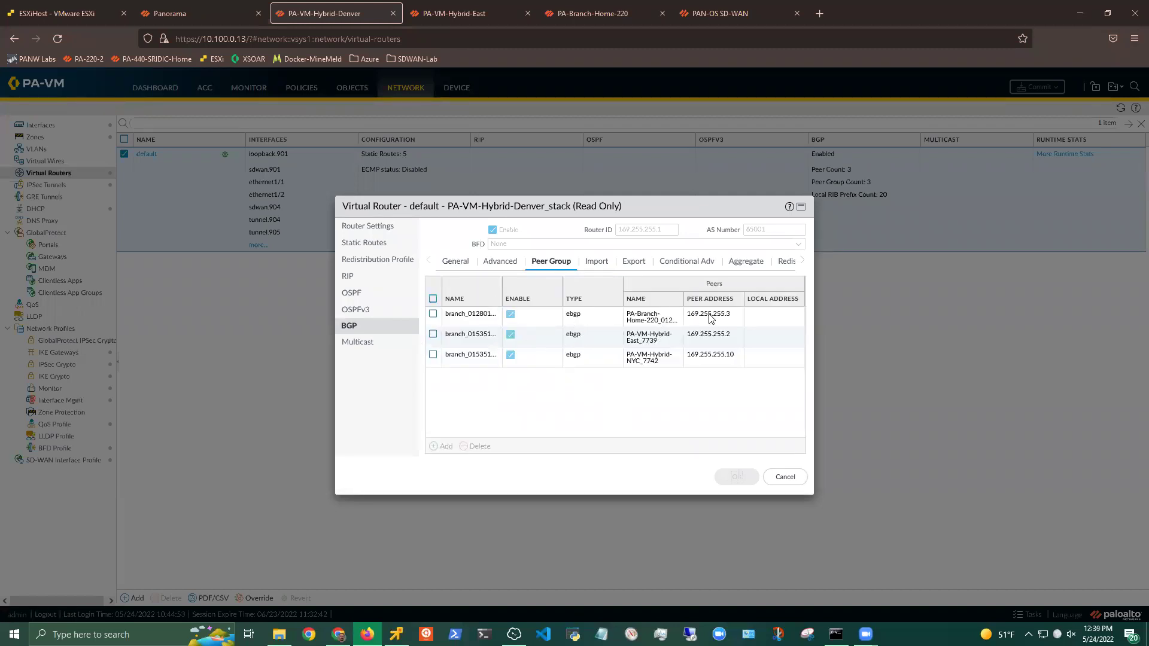
click(473, 316)
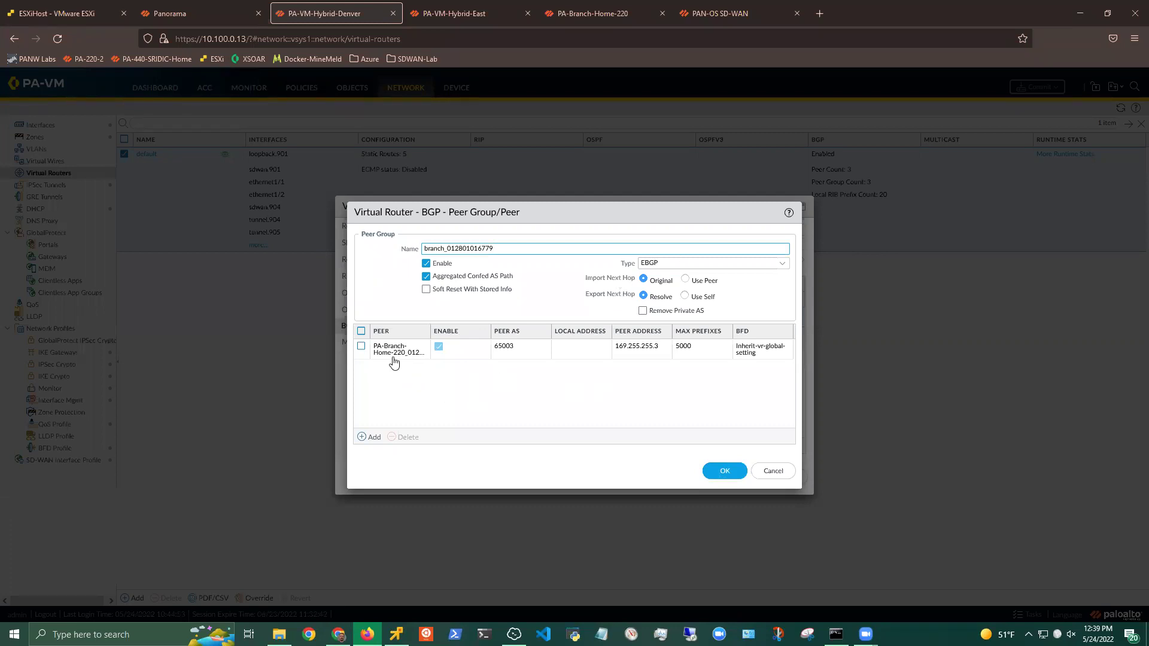
click(394, 356)
double_click(661, 354)
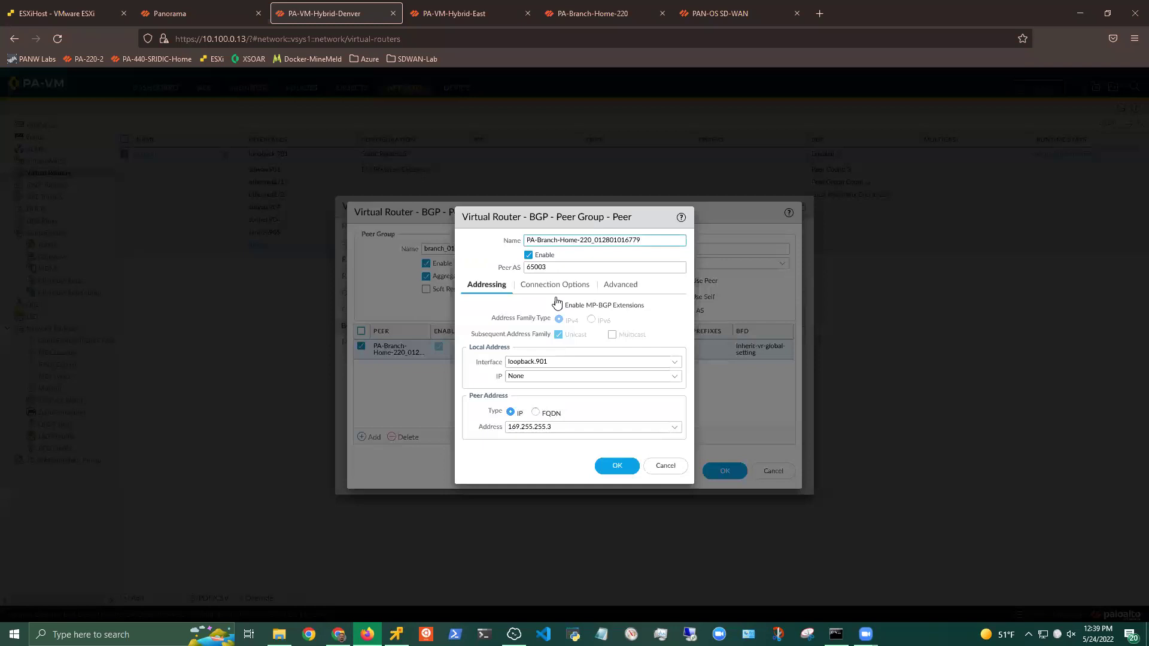
click(554, 285)
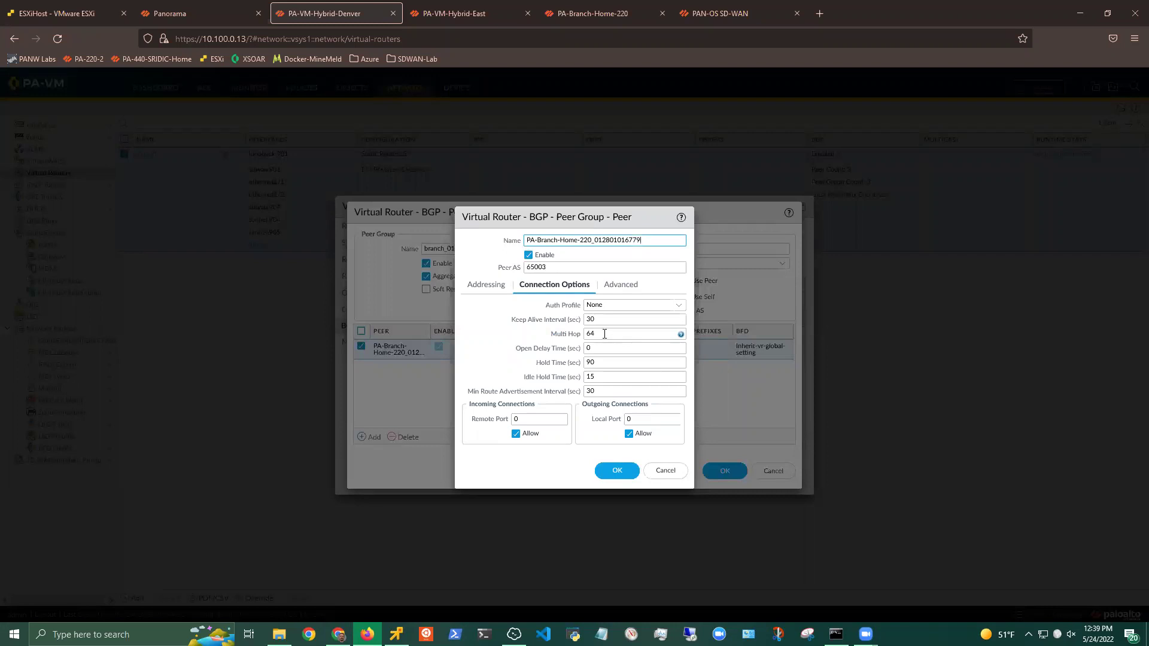
click(666, 473)
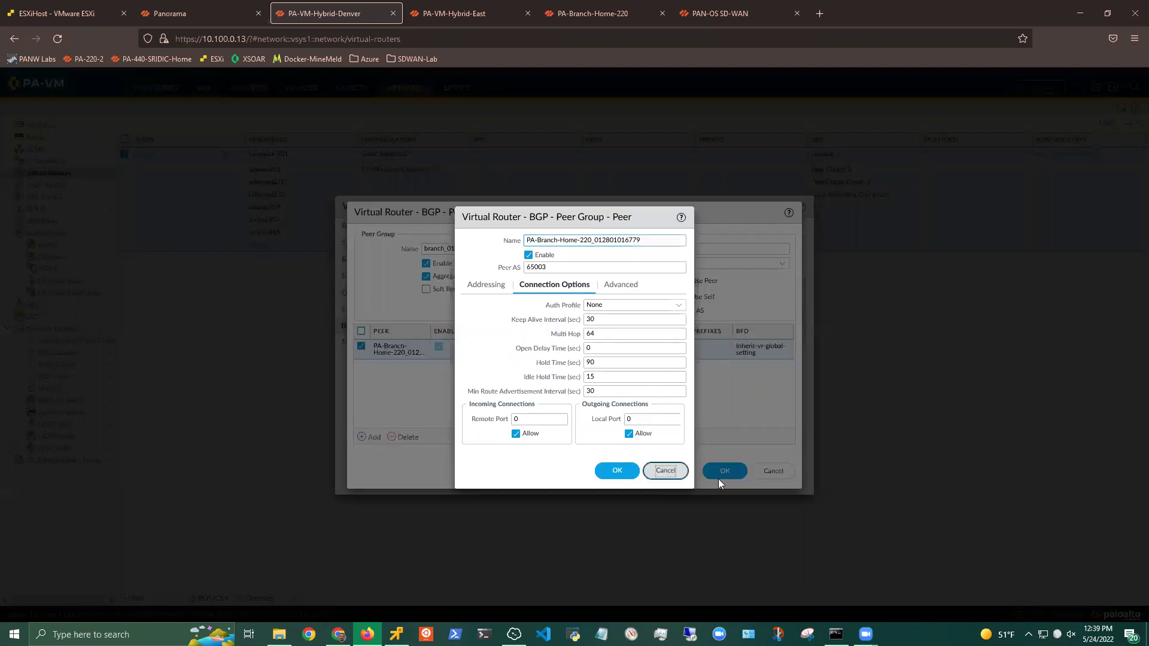
click(772, 472)
click(776, 477)
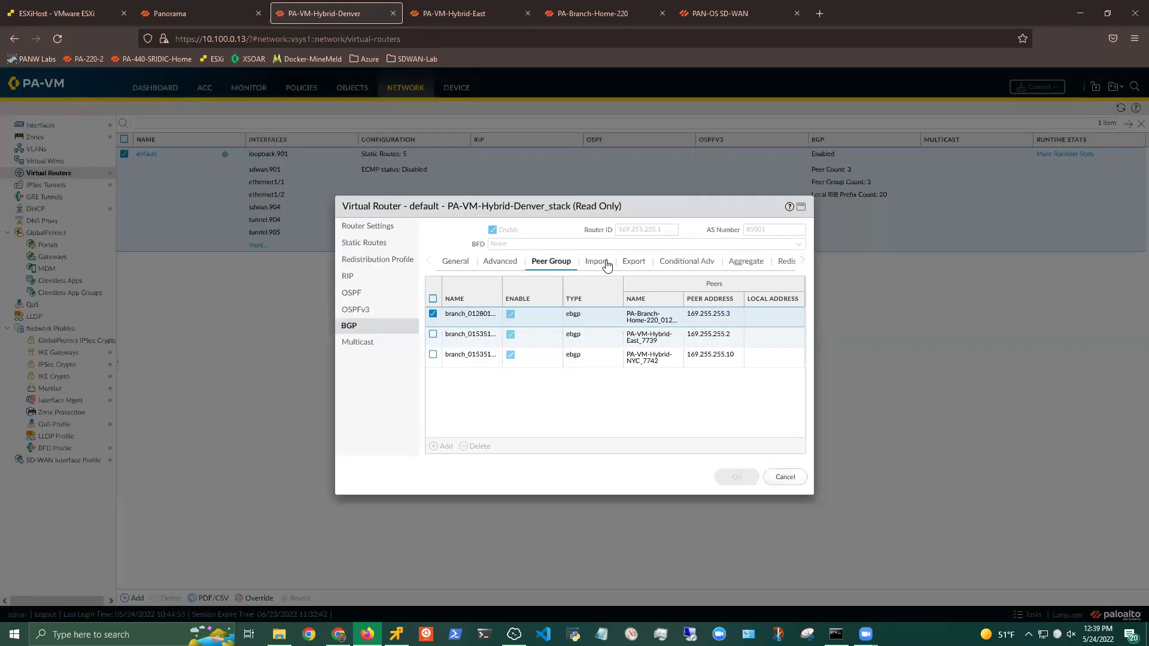
click(634, 263)
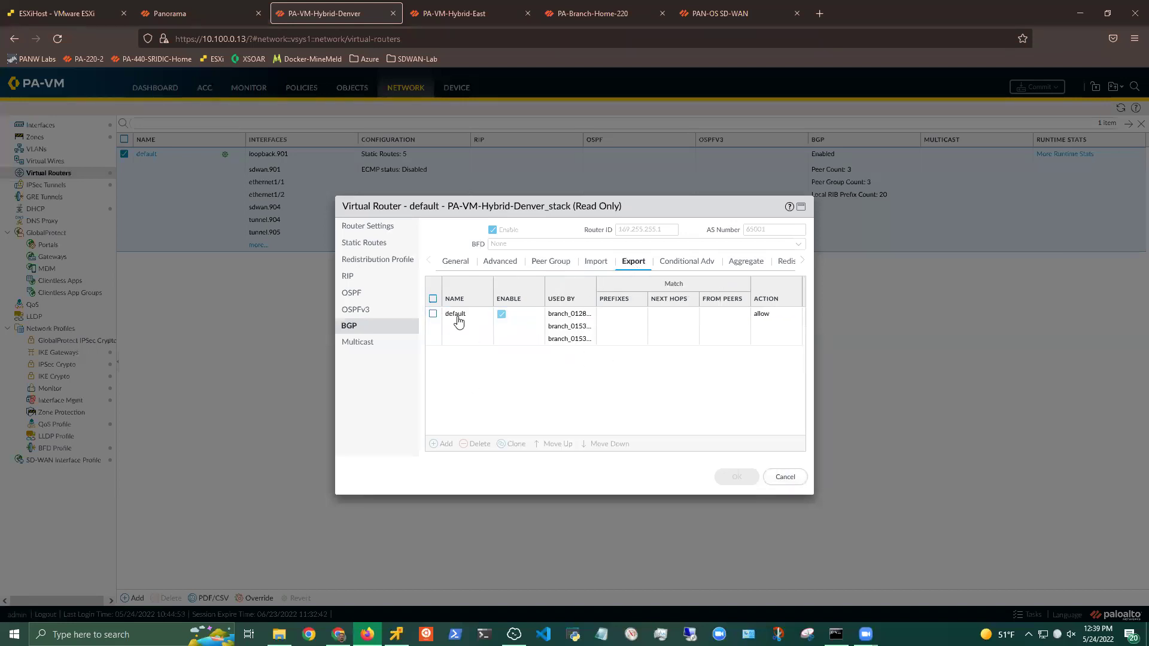
click(455, 314)
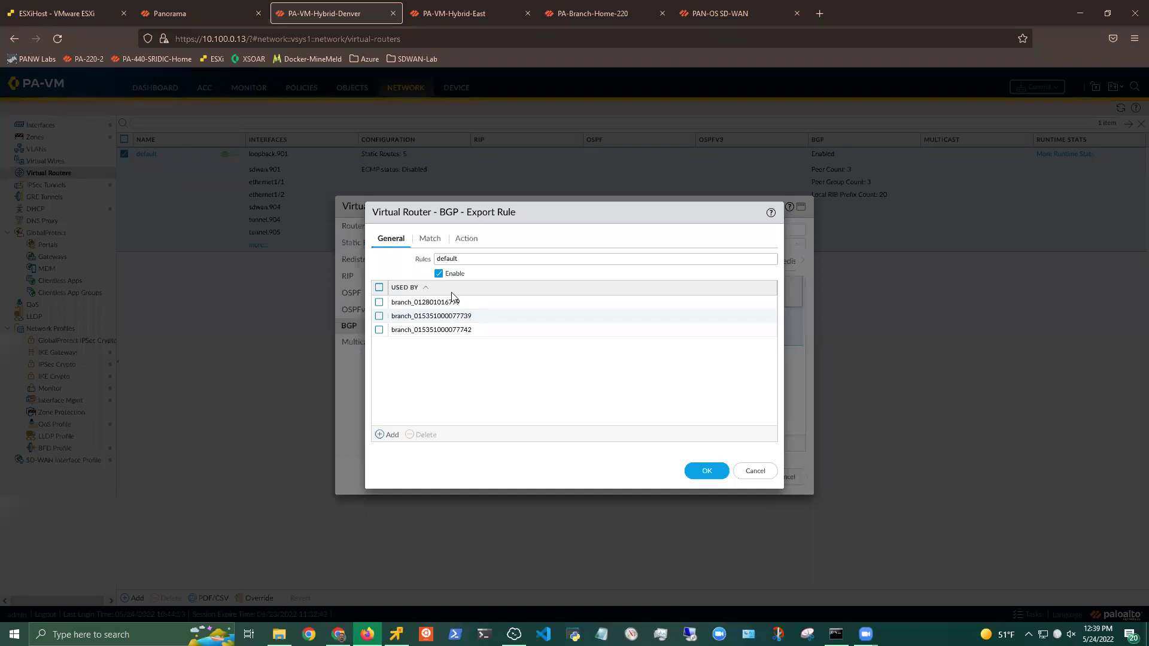
click(430, 239)
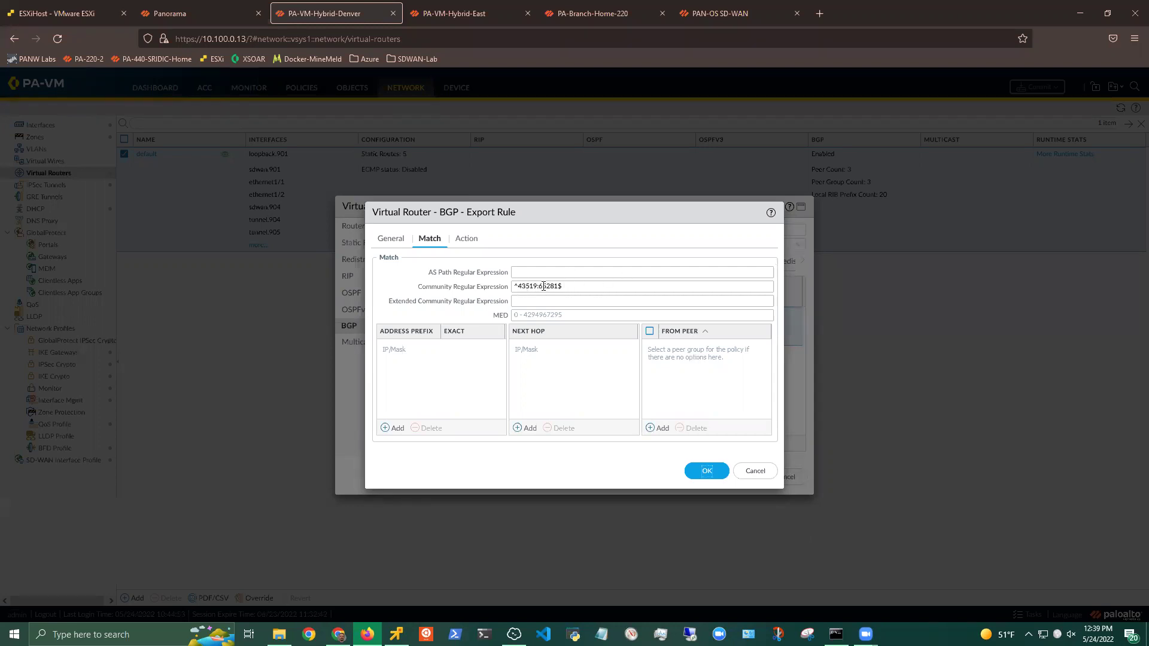
click(465, 245)
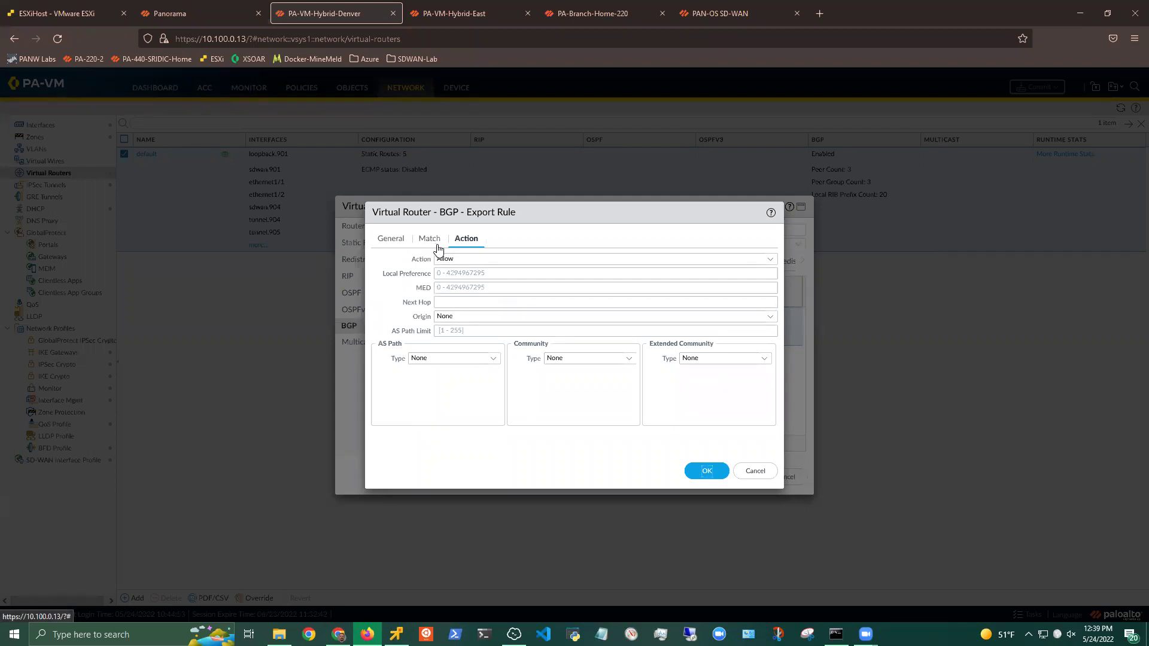
click(758, 469)
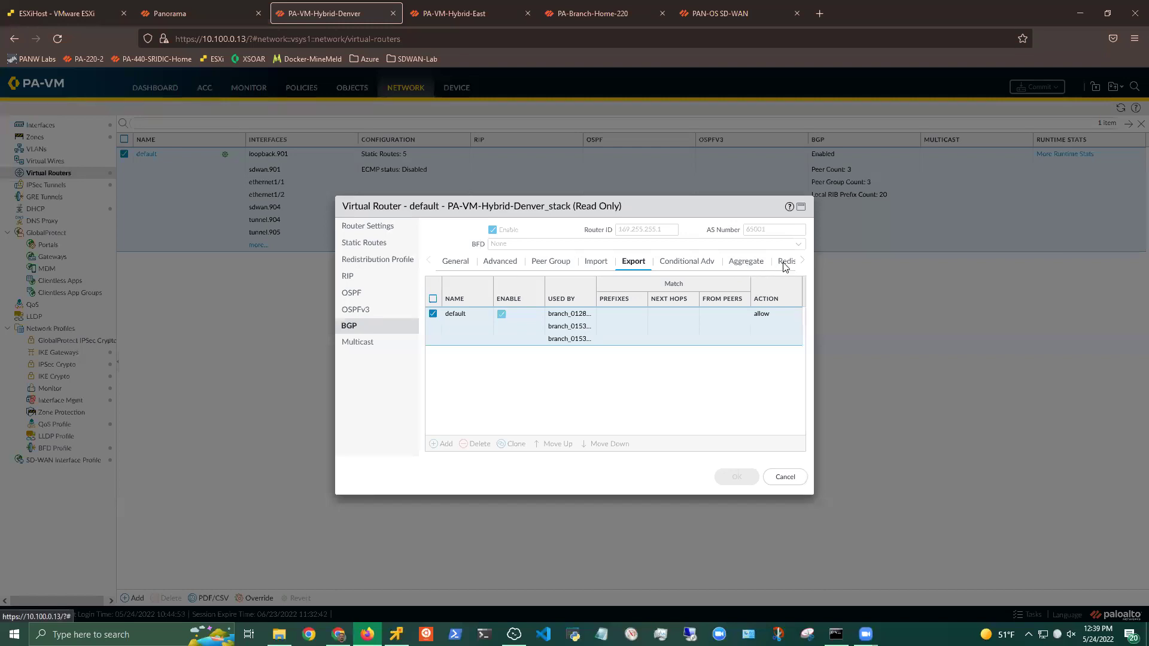
- Inspect the 10.10.10.0/24 BGP redistribution rule and close it unchanged
click(785, 266)
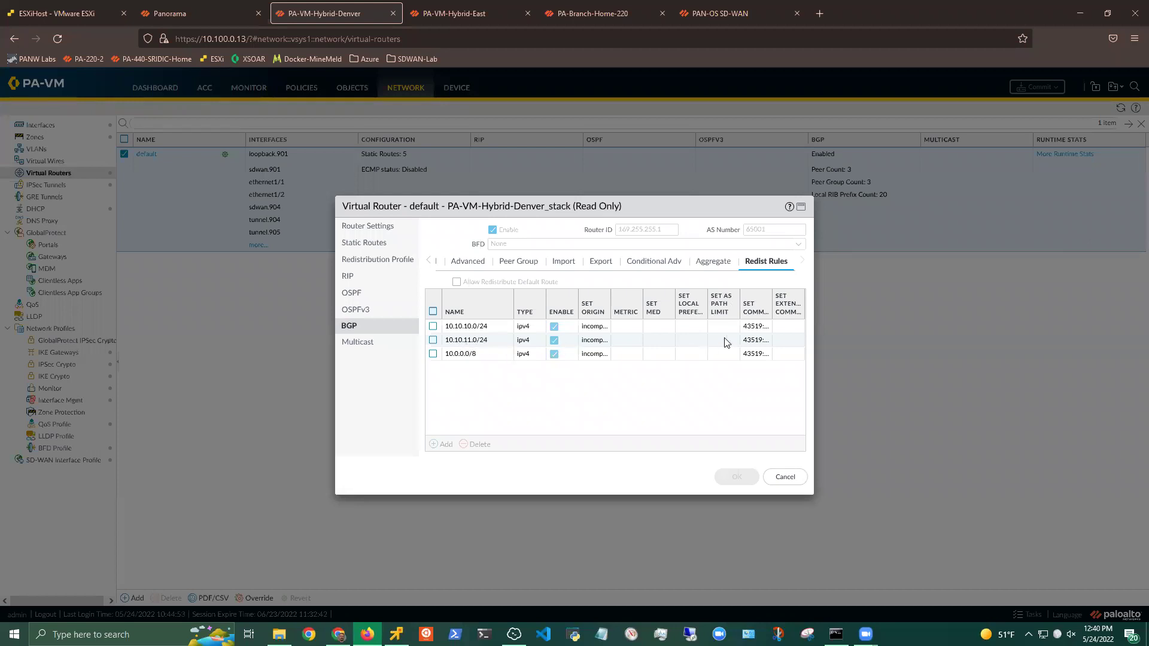
click(462, 328)
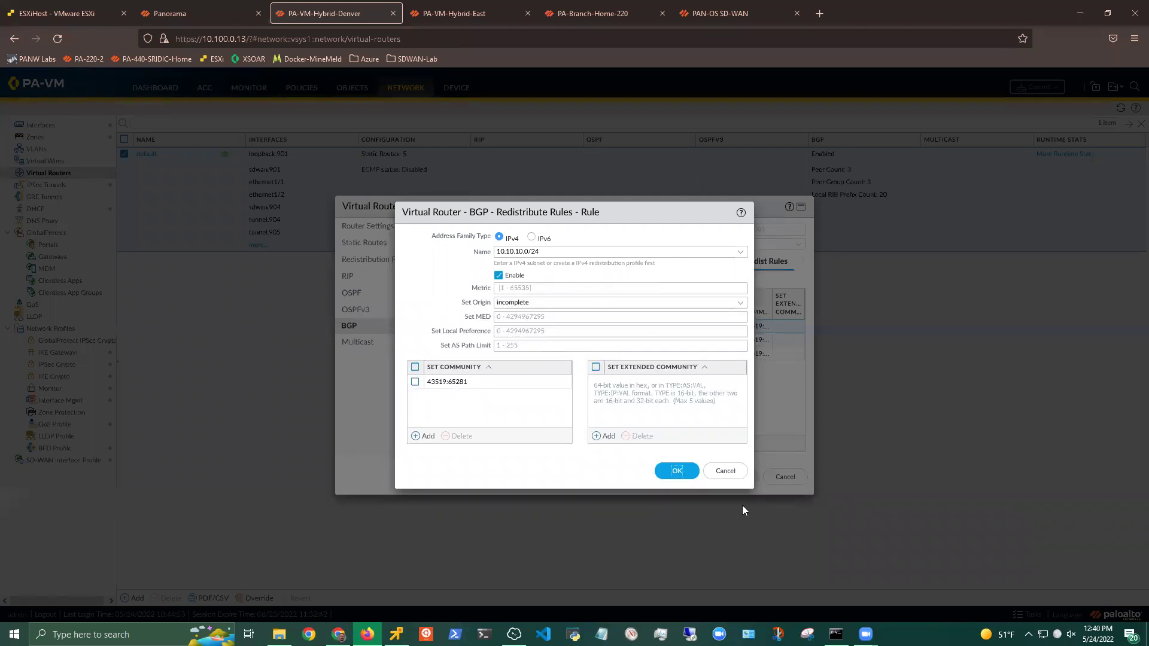
click(719, 482)
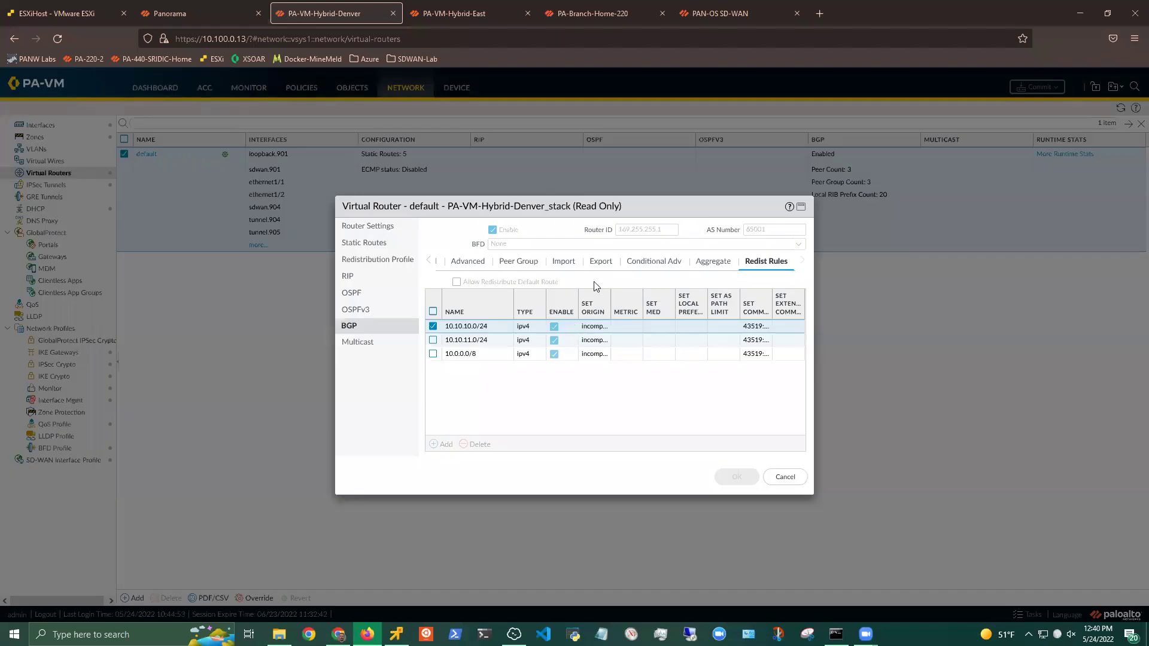
- Close the Denver virtual router settings and switch to the PA-VM-Hybrid-East firewall
click(605, 266)
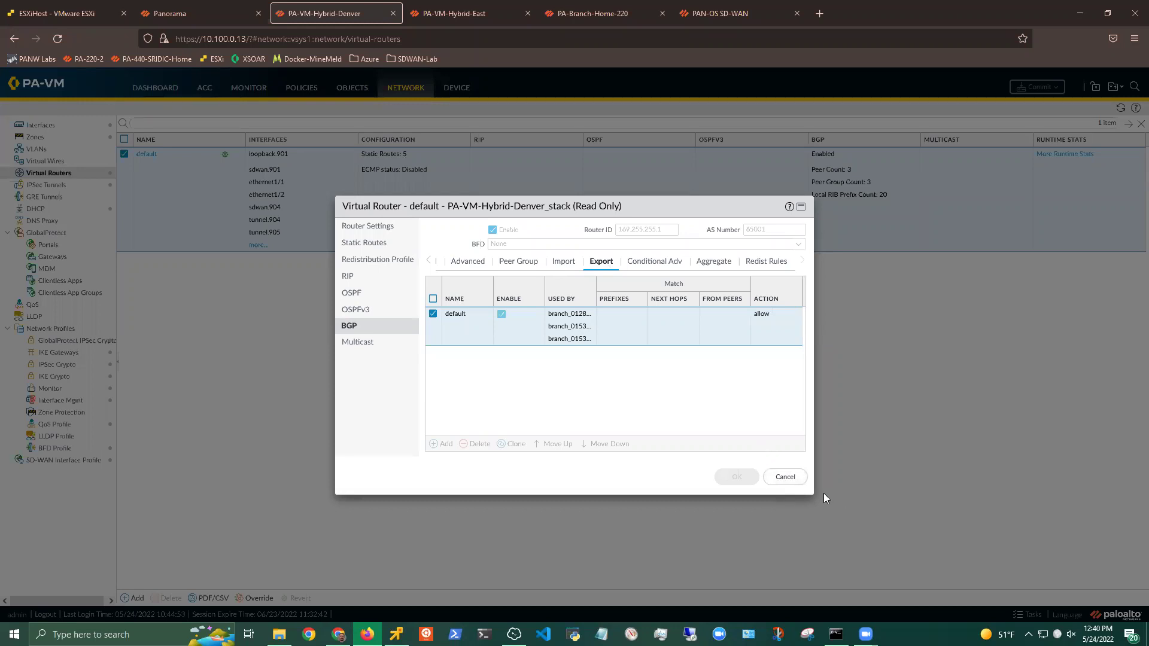
click(785, 477)
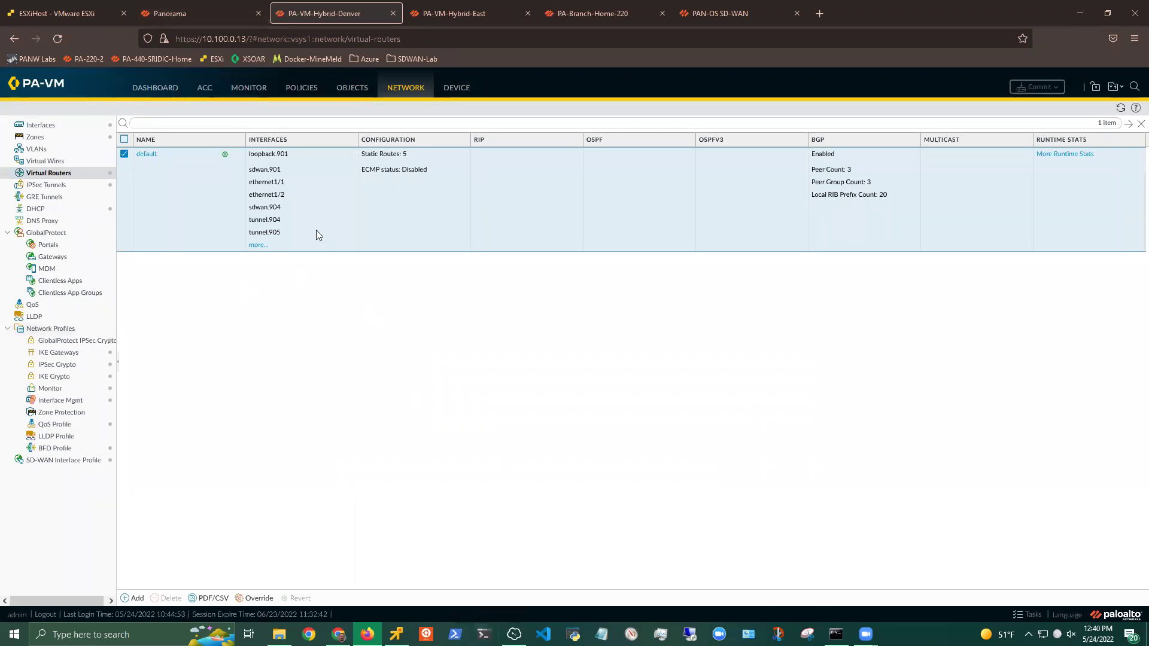
click(422, 8)
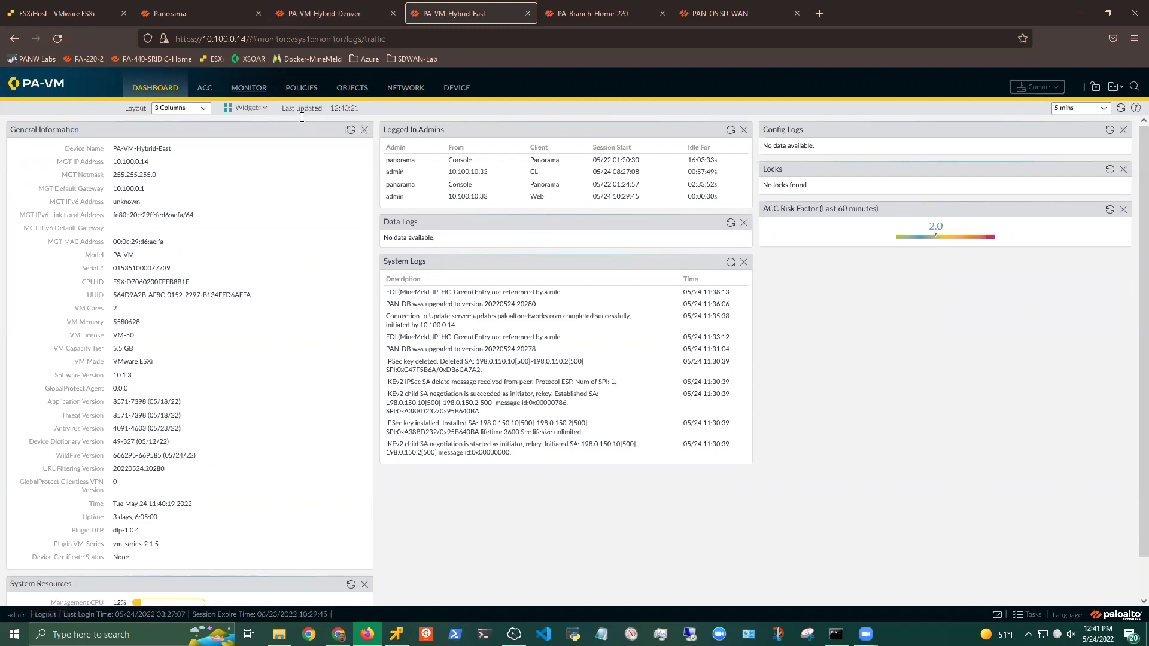
- Open the traffic logs and the detailed view of session 40 to 10.10.11.10 port 5001
click(249, 87)
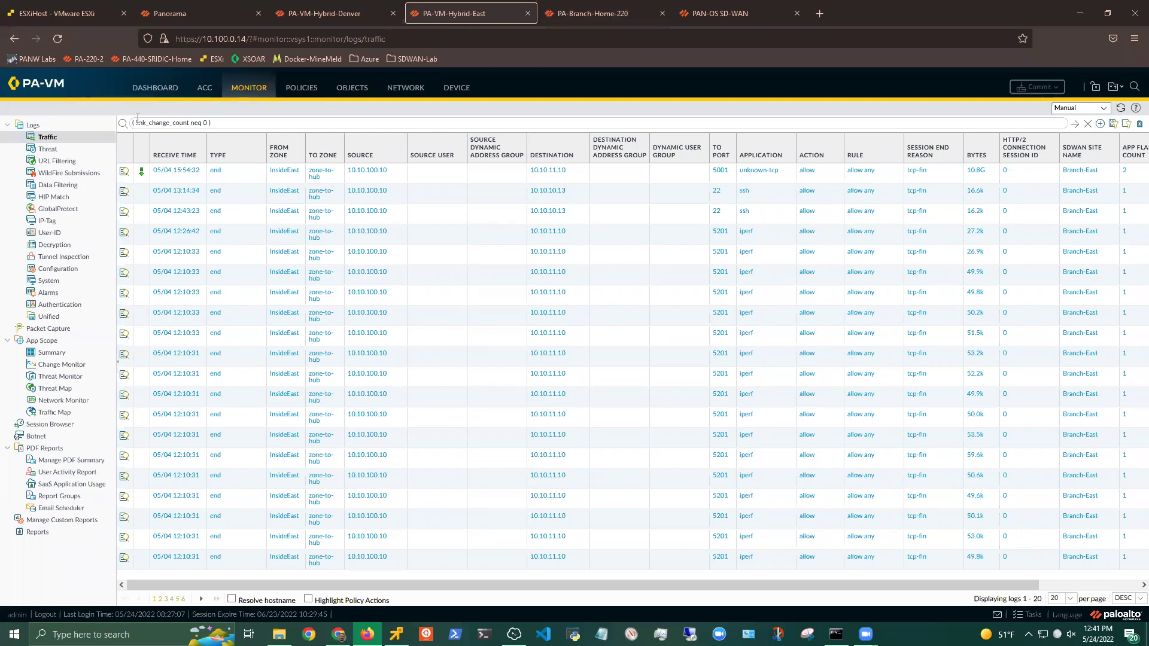
click(122, 177)
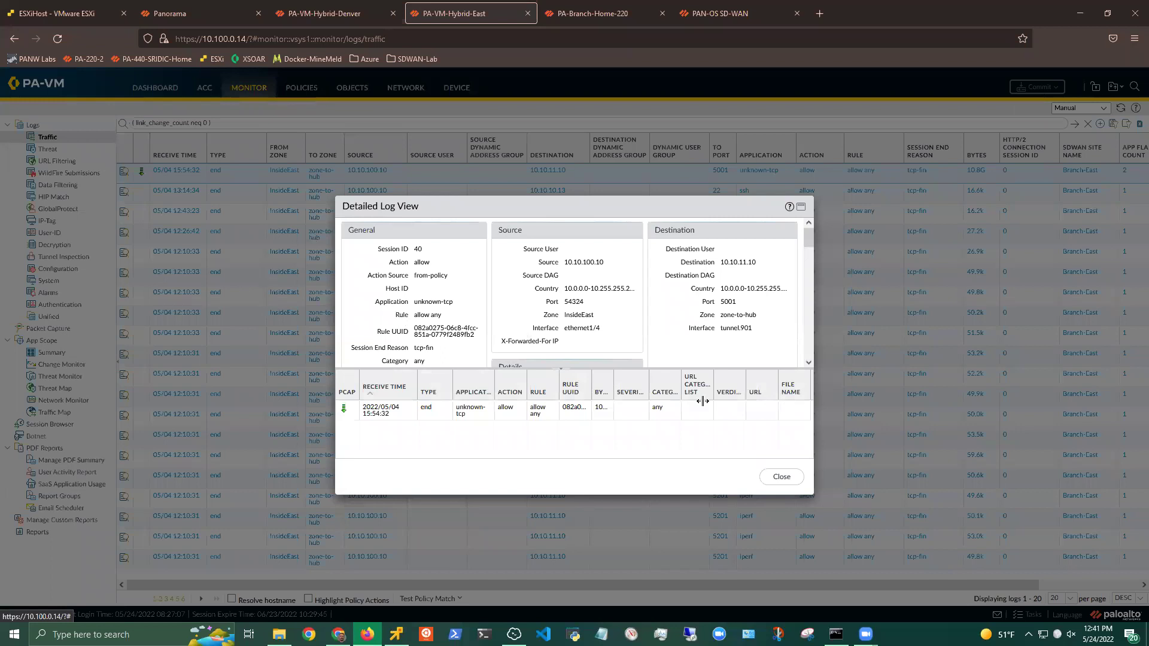
- Maximize session 40's log details, read the SDWAN Link Switch 1 and 2 entries, then close it
click(801, 206)
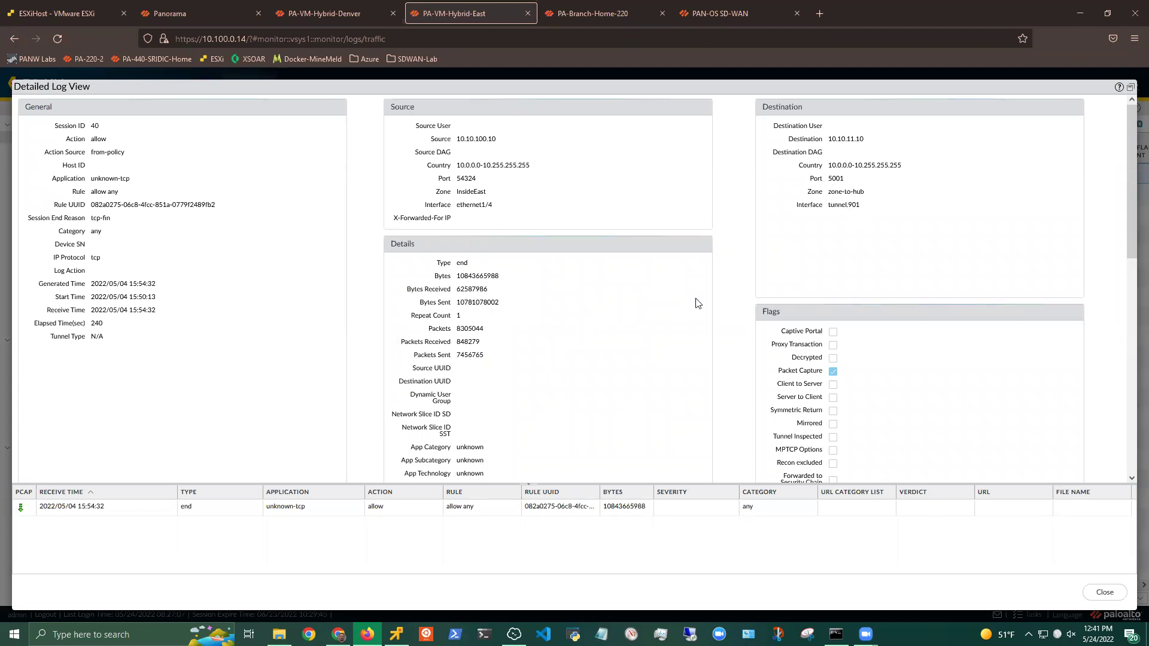
scroll(462, 334, down, 4)
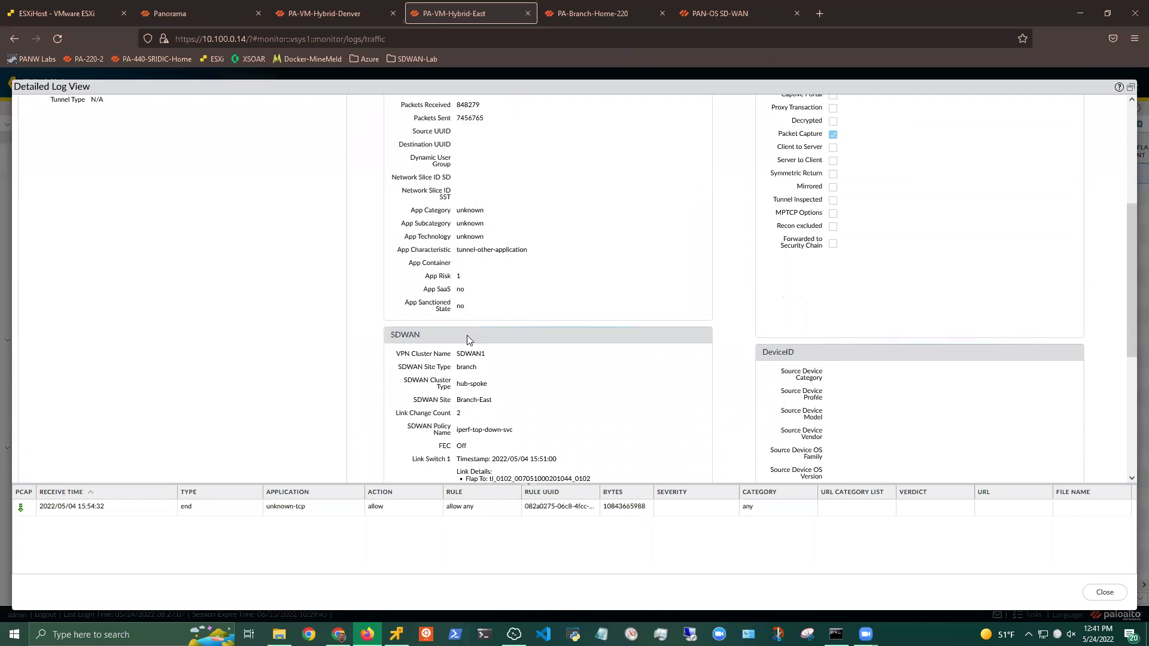
scroll(466, 335, down, 2)
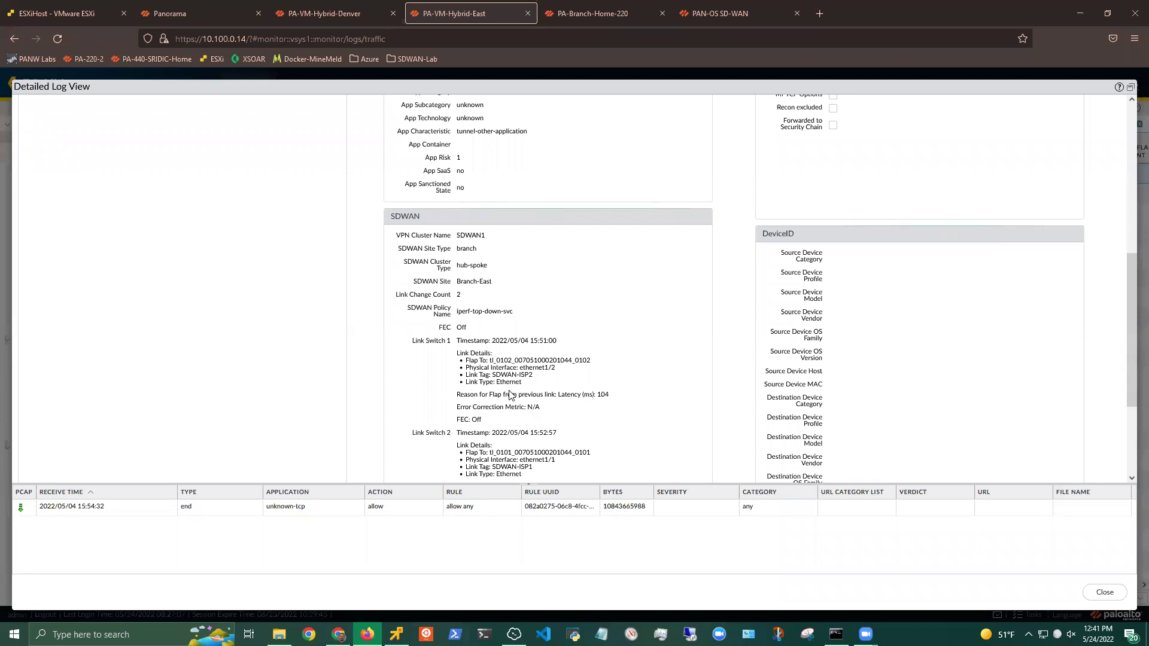
scroll(519, 382, down, 2)
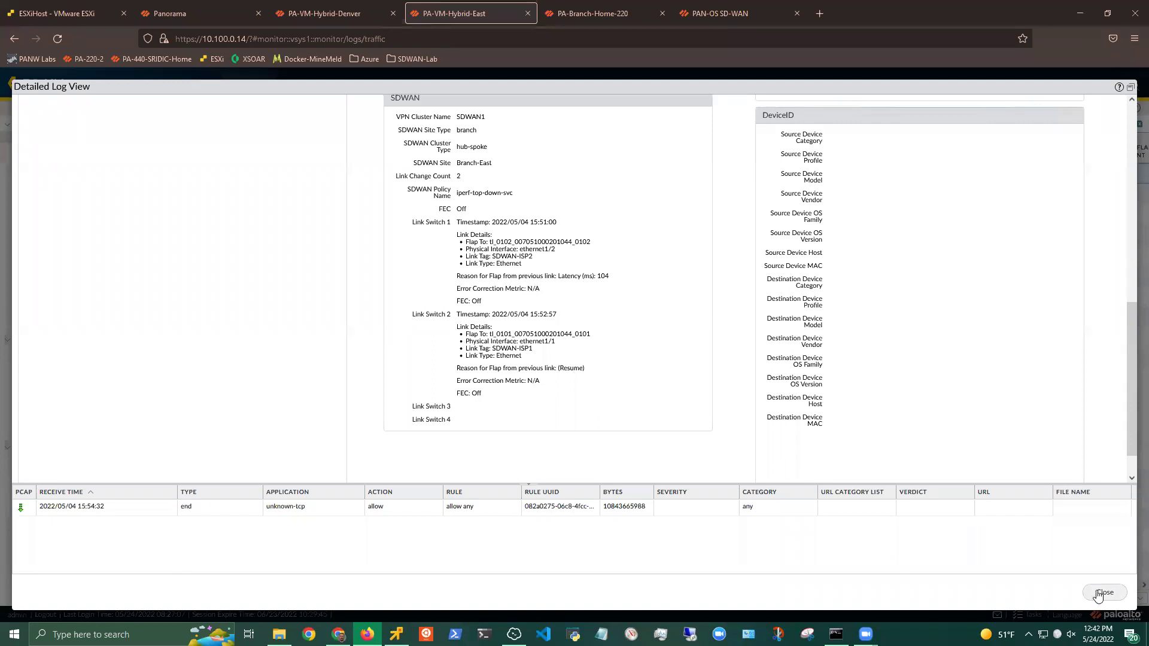
click(1099, 594)
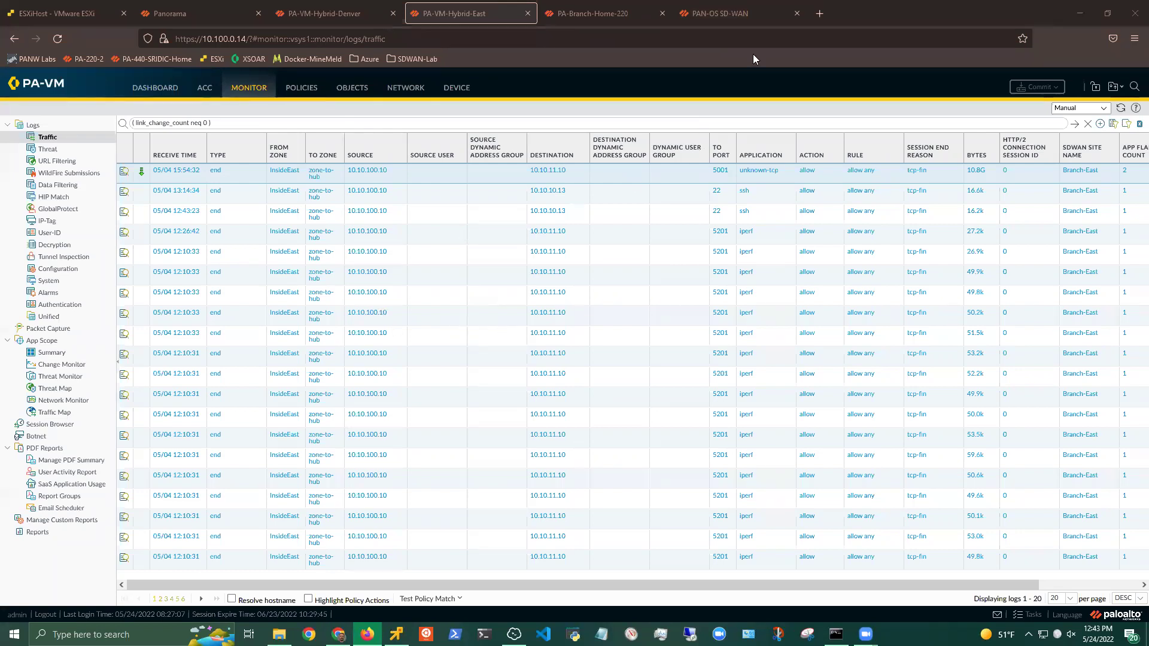
click(731, 10)
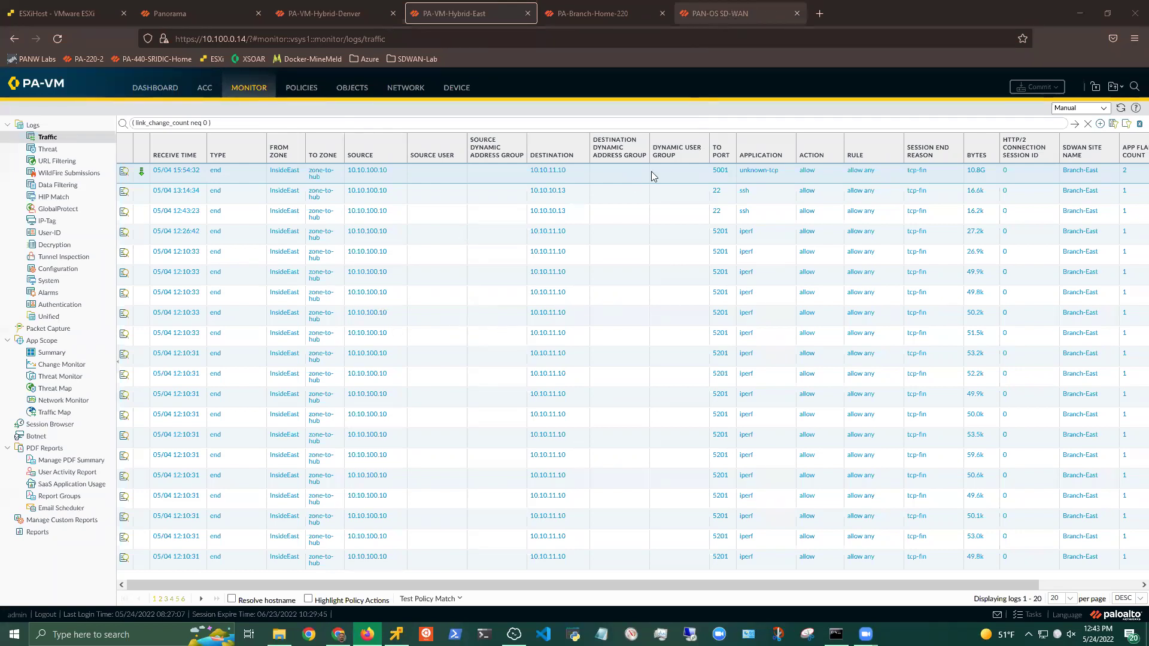
- Scroll the PAN-OS SD-WAN page down to the Expert's Corner primers on policy and QoS
scroll(494, 380, down, 3)
scroll(494, 380, up, 5)
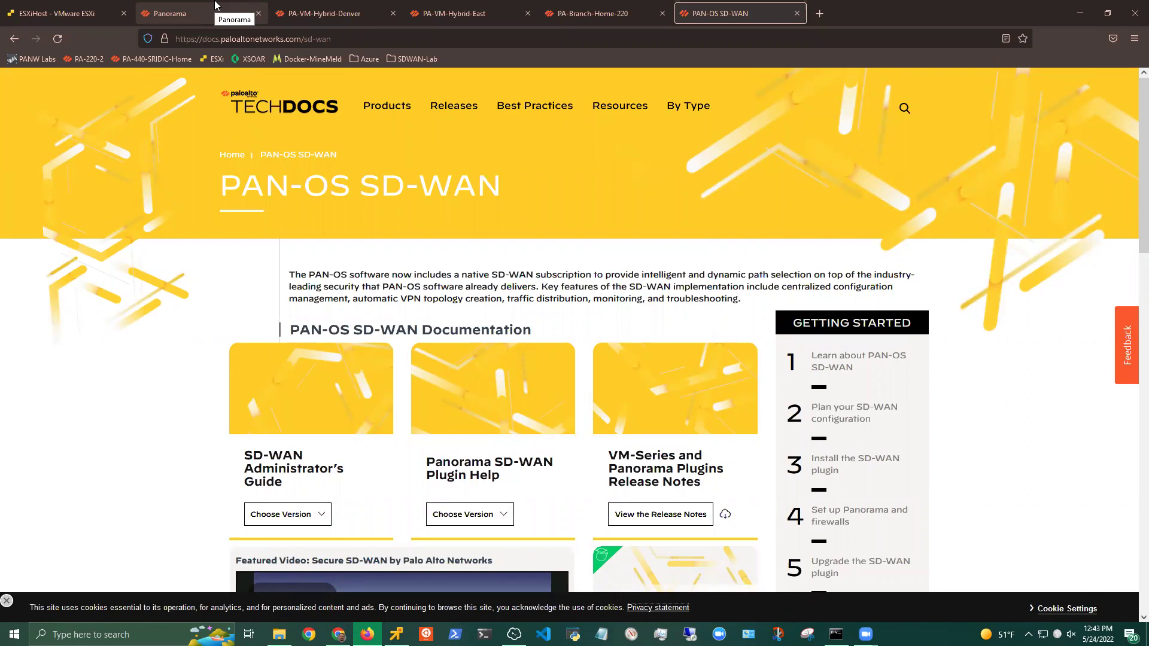
scroll(228, 491, down, 5)
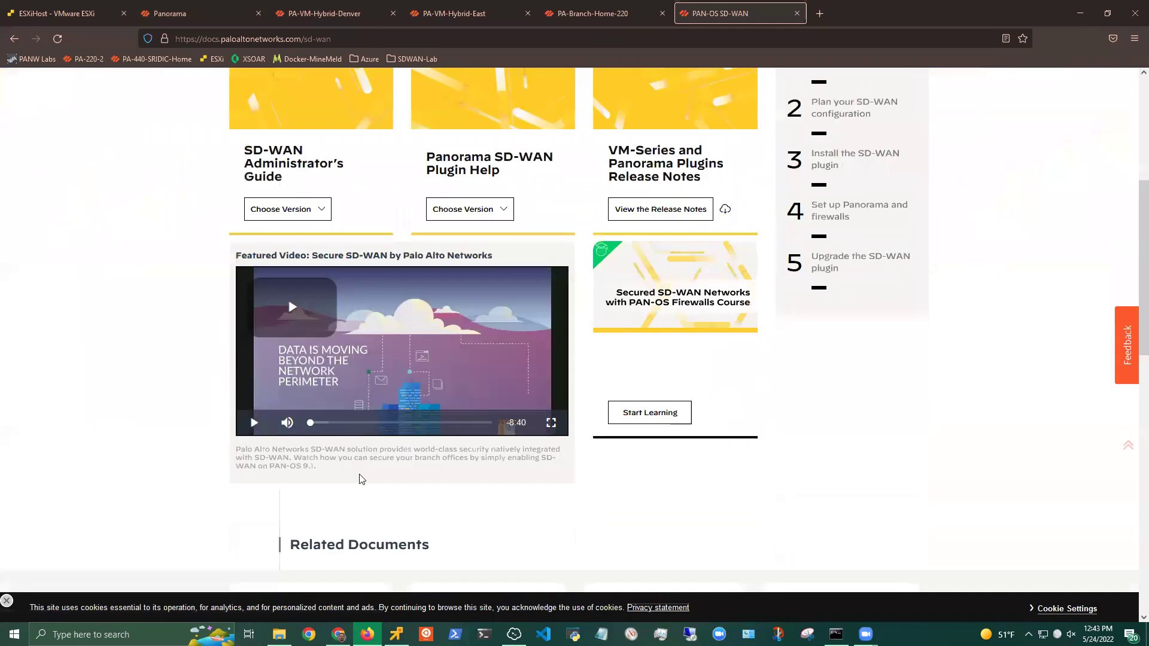
scroll(359, 478, down, 10)
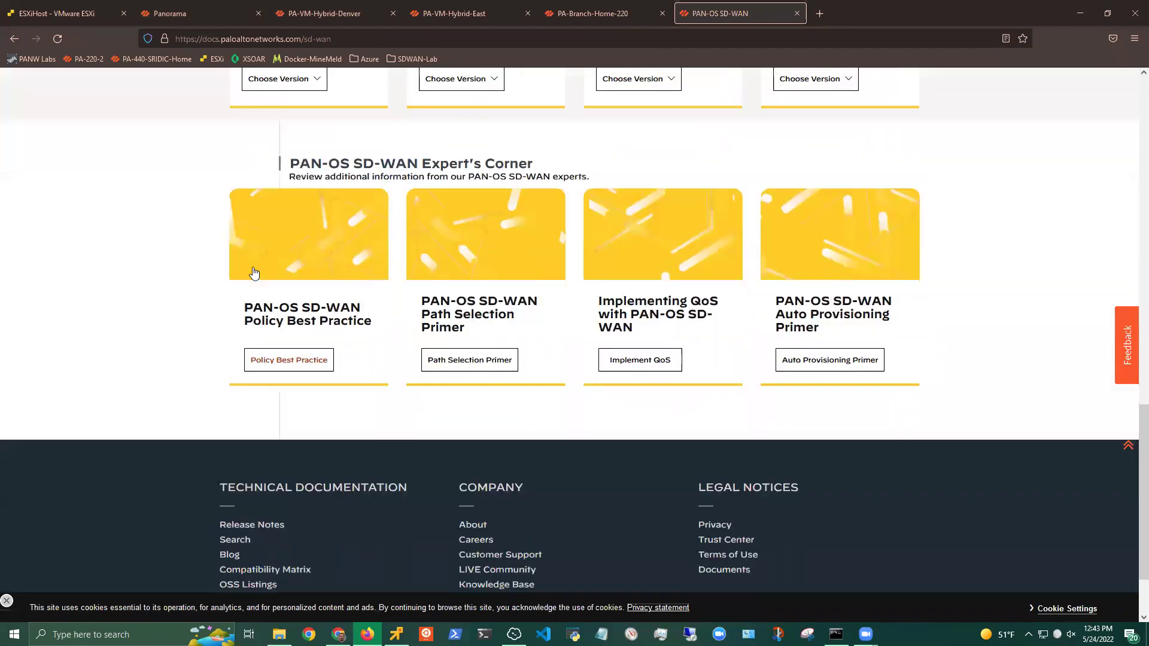